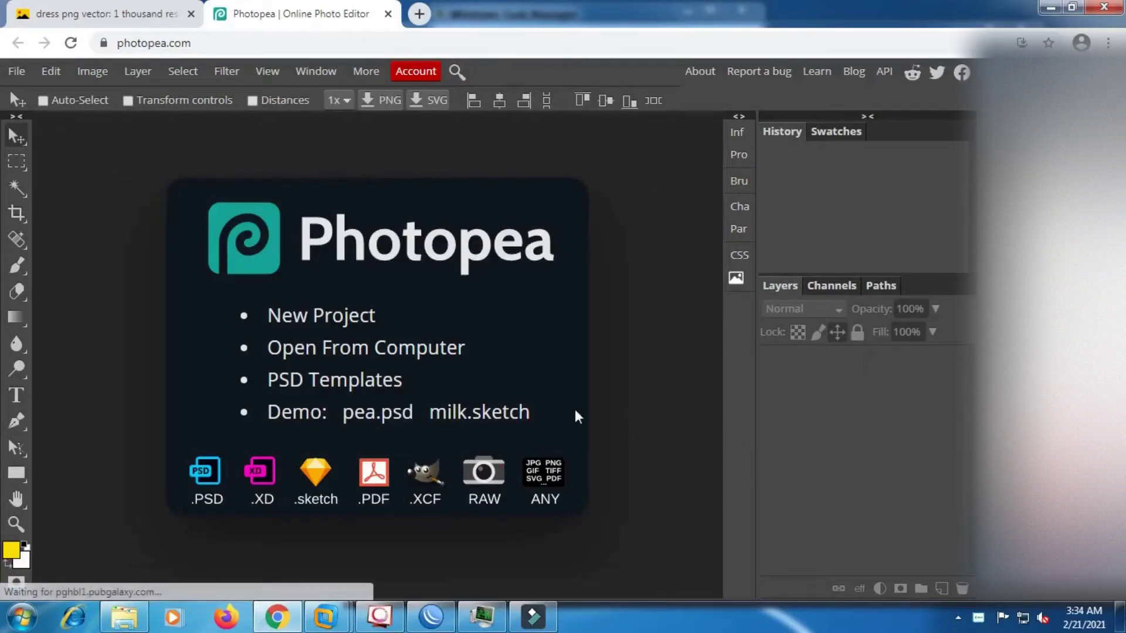
- Create a new project from the purple, pink-dotted "Is This a Real Life?" template among the 1080 x 1080 px Instagram designs
left_click(369, 319)
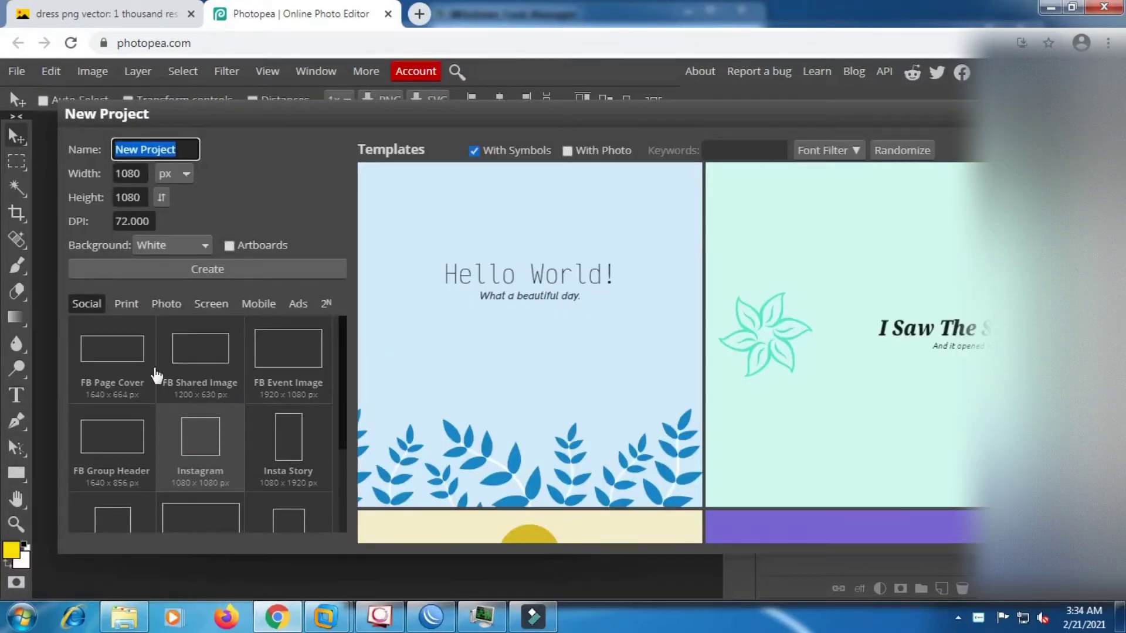
left_click(89, 305)
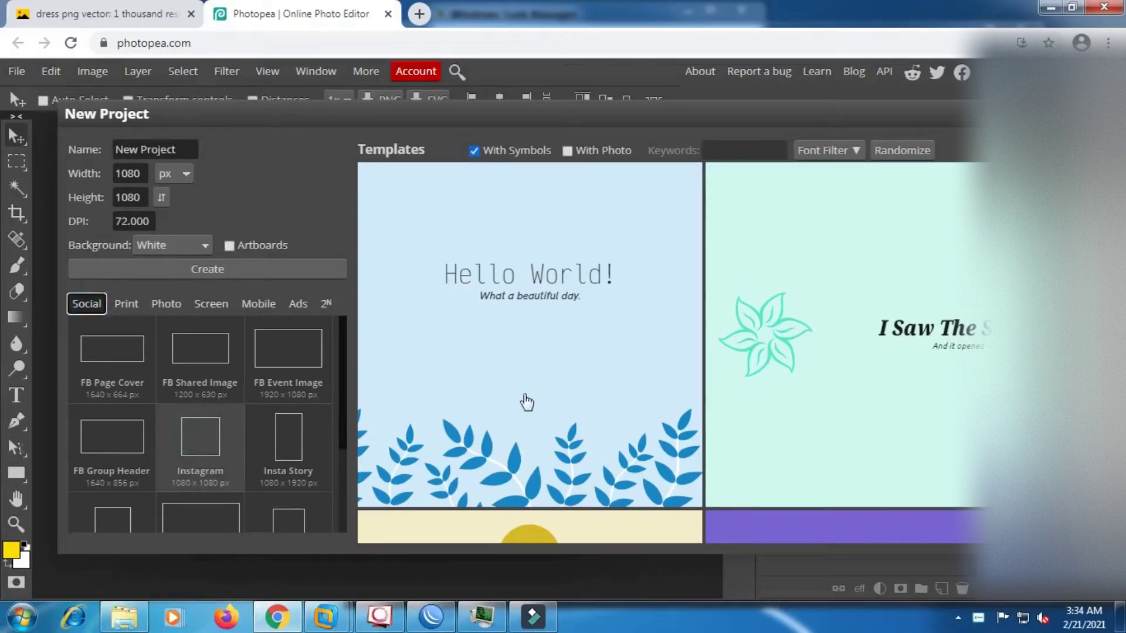
left_click(566, 151)
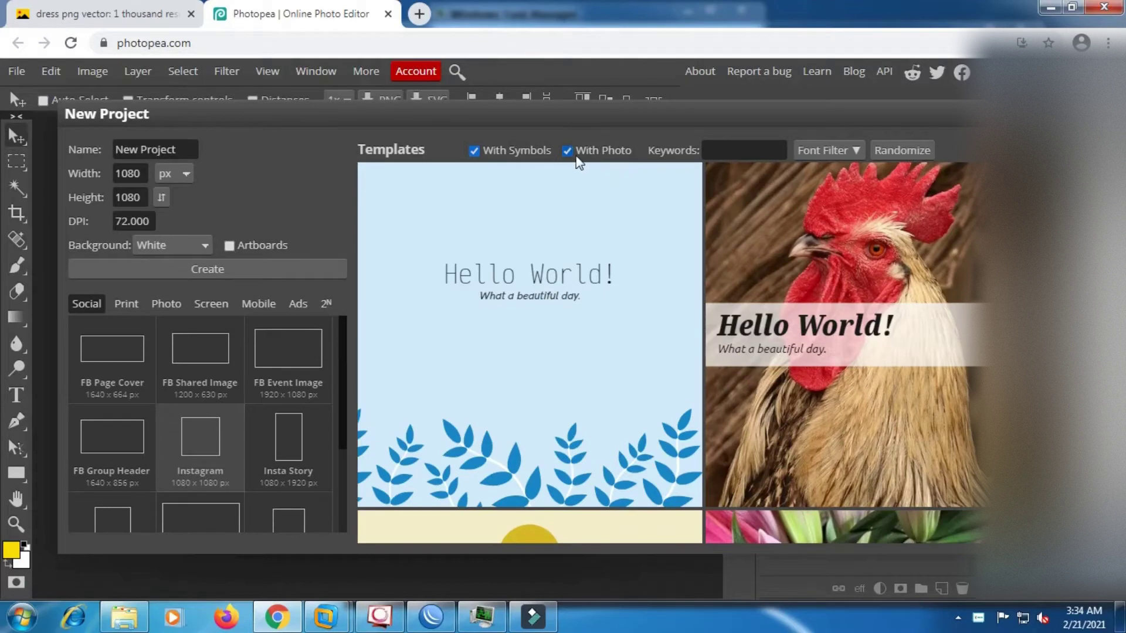
left_click(567, 151)
scroll(656, 316, "down", 5)
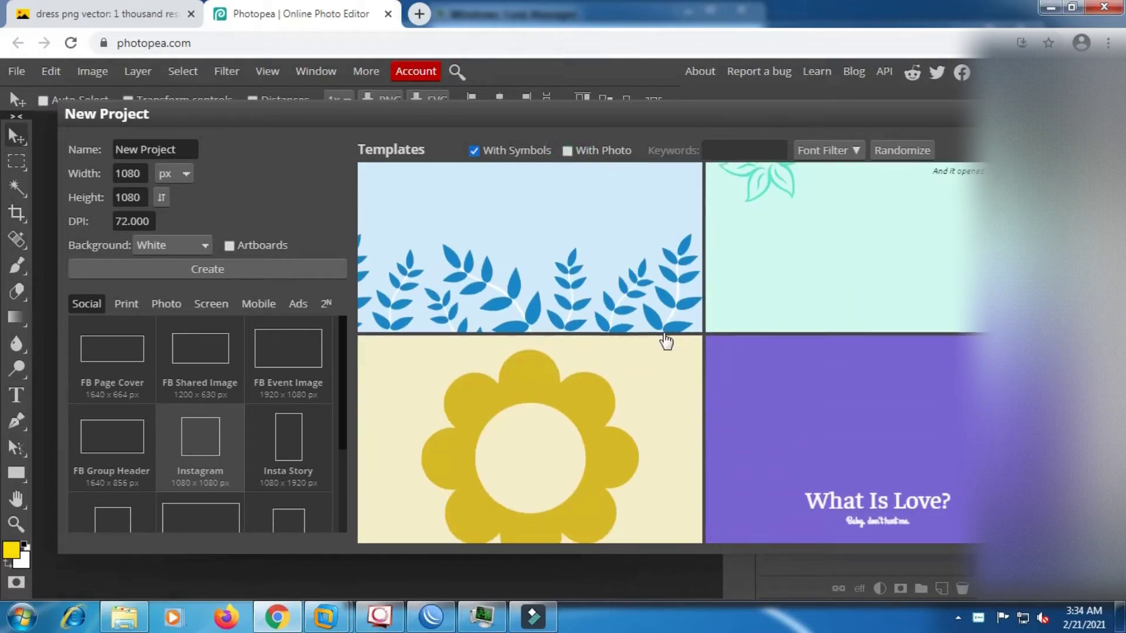
scroll(666, 342, "down", 2)
scroll(666, 342, "down", 4)
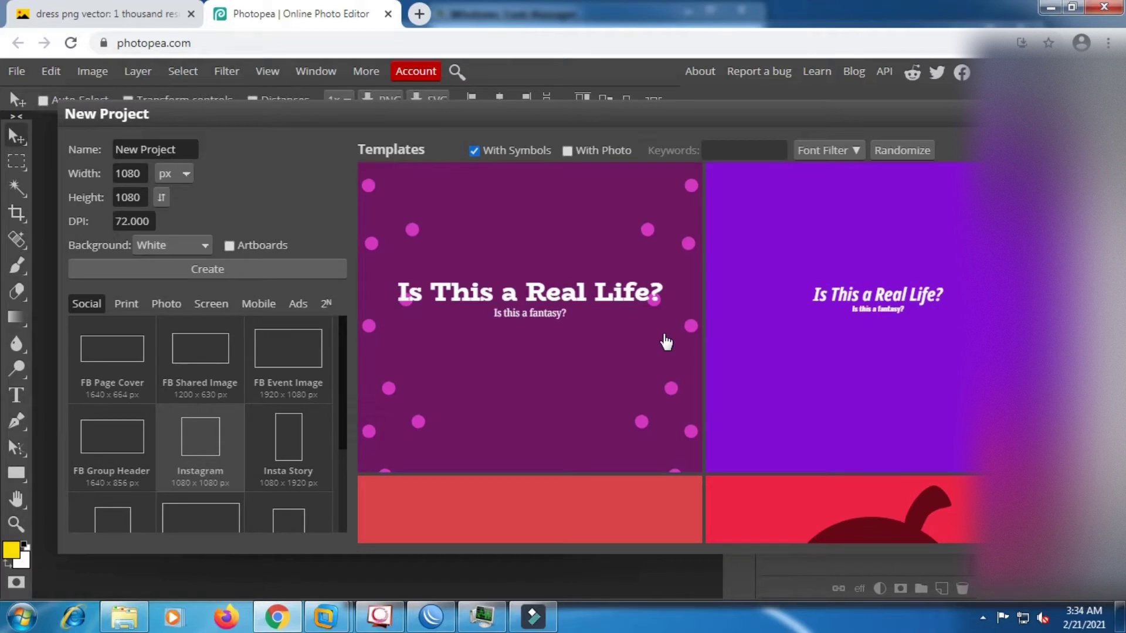
scroll(666, 342, "down", 3)
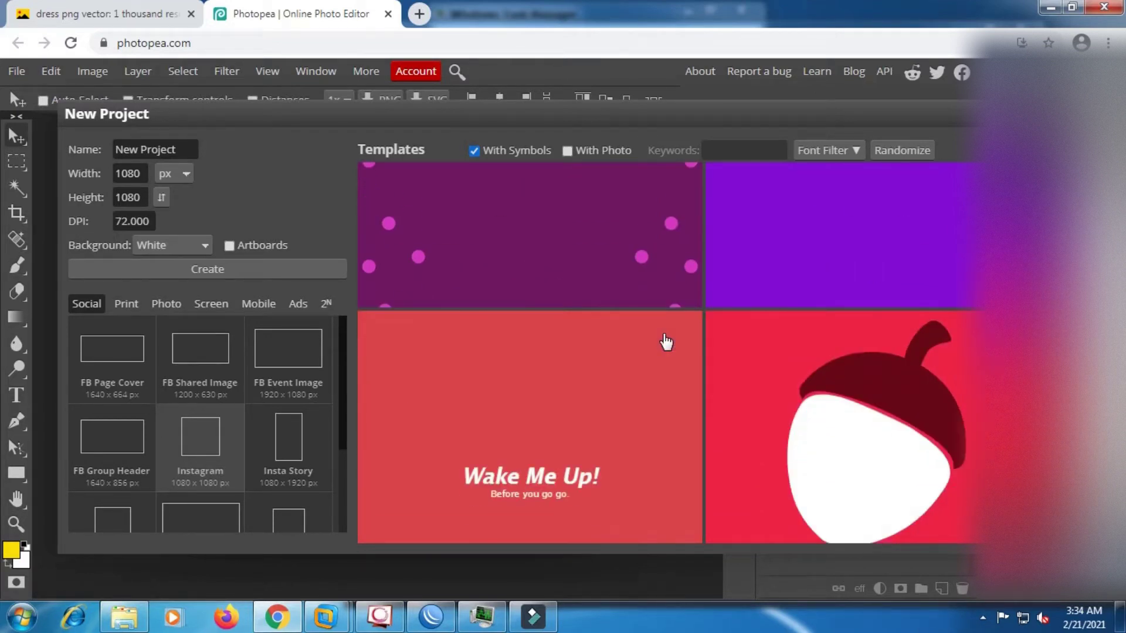
scroll(666, 341, "up", 3)
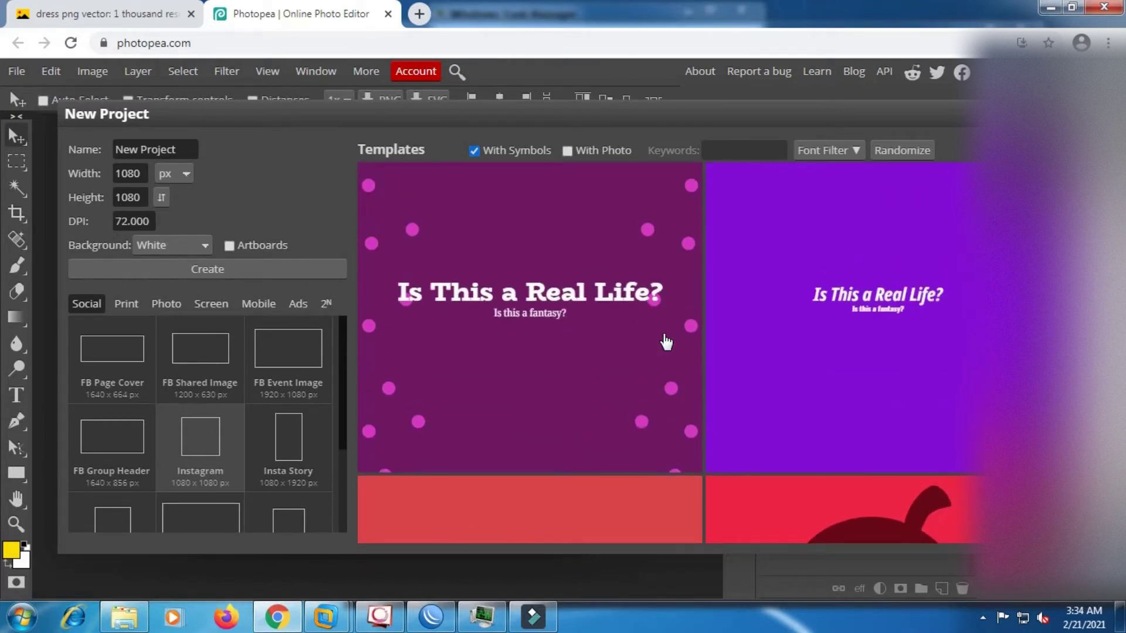
scroll(666, 342, "down", 4)
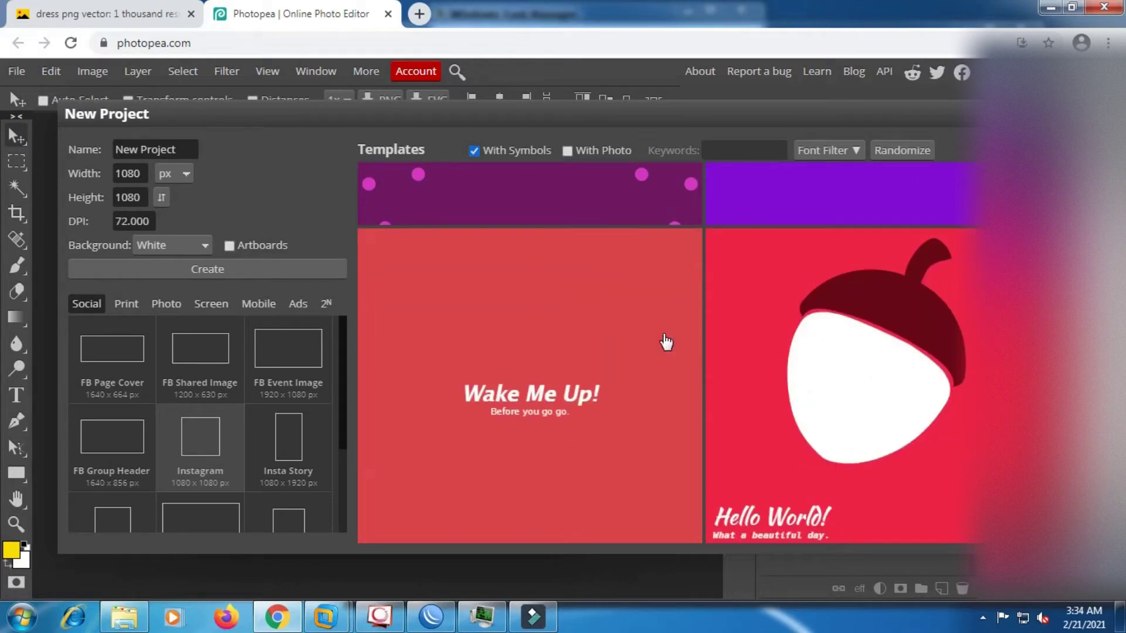
scroll(666, 342, "up", 3)
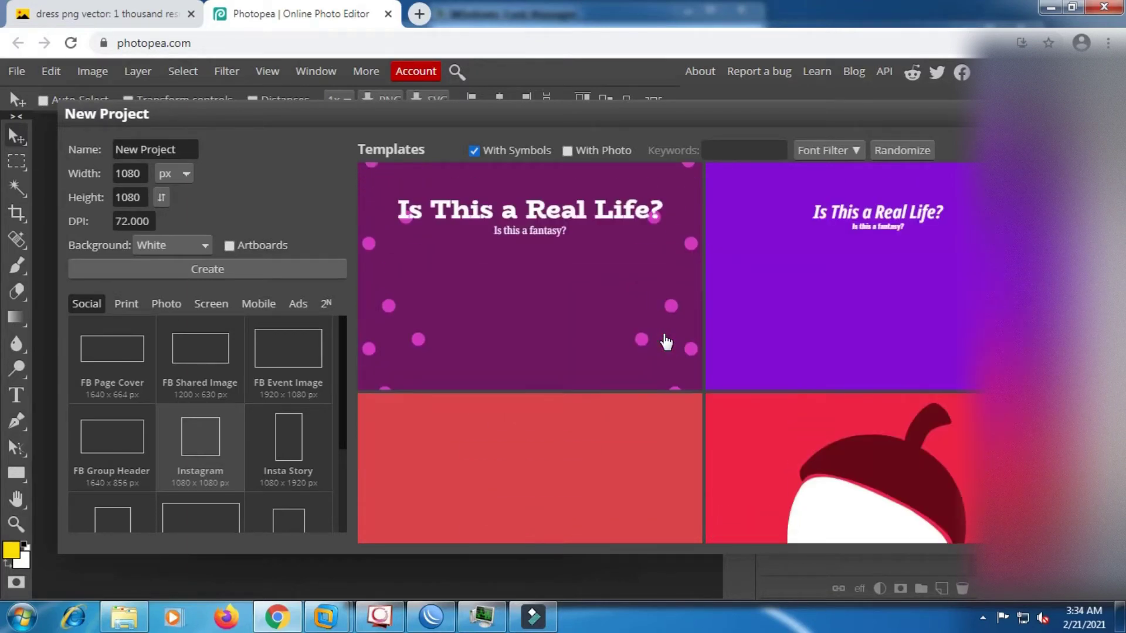
left_click(594, 291)
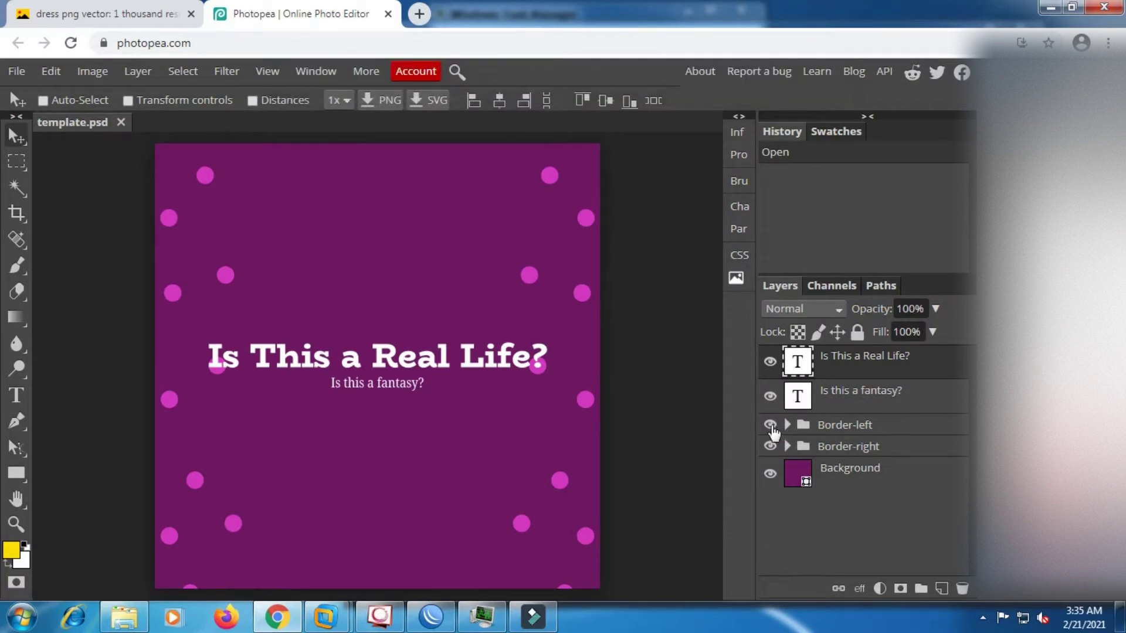
- Hide and reshow the Border-left and Border-right groups to check their contents, and select the Background layer
left_click(770, 426)
left_click(770, 425)
left_click(769, 446)
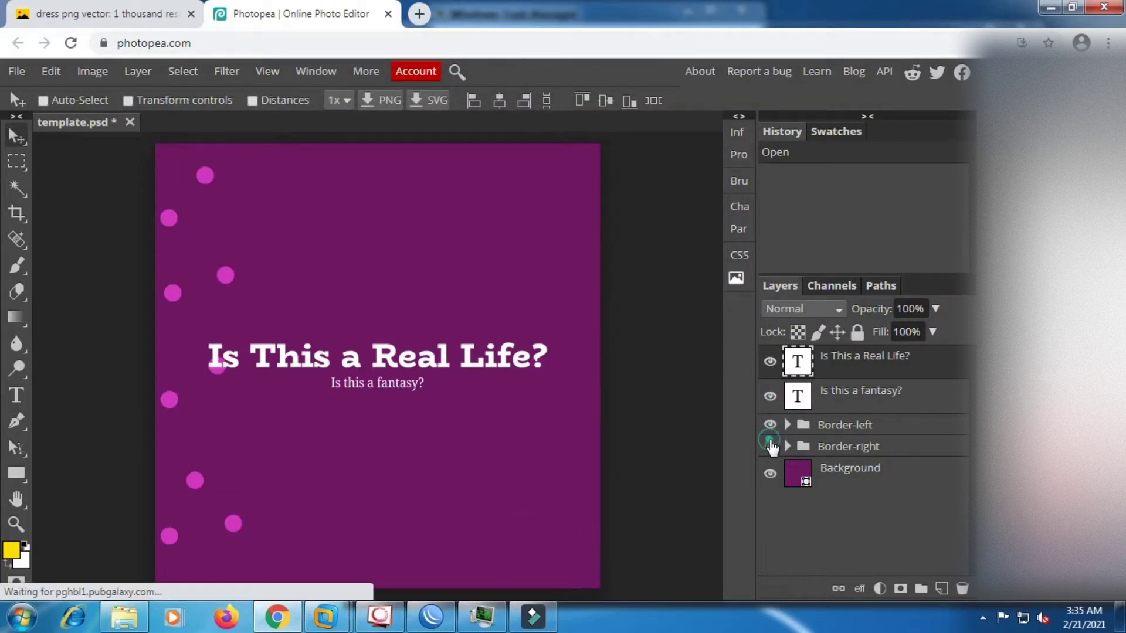
left_click(770, 446)
left_click(863, 476)
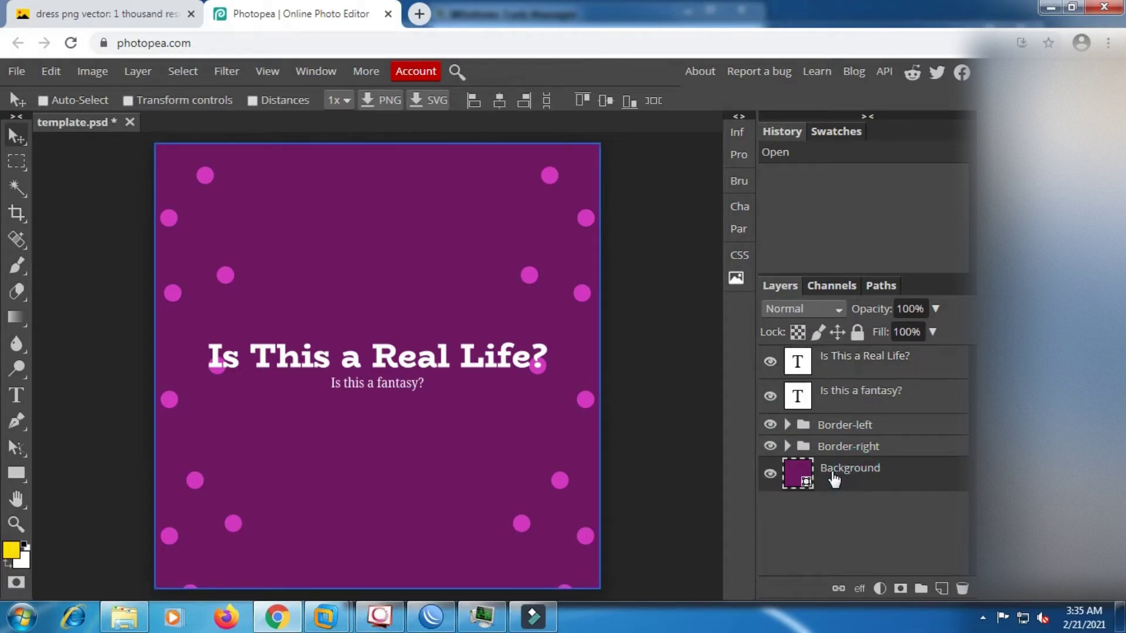
- Switch to the Yandex "dress png vector" image results and open the picture of the woman in the red gown at full size
left_click(170, 15)
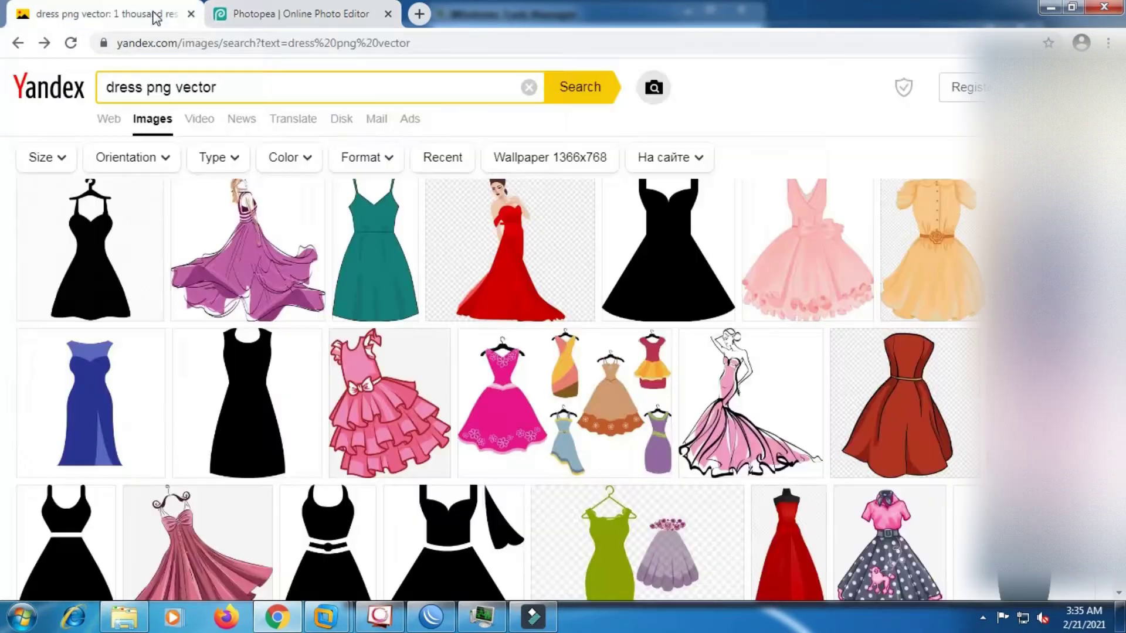
scroll(560, 319, "up", 1)
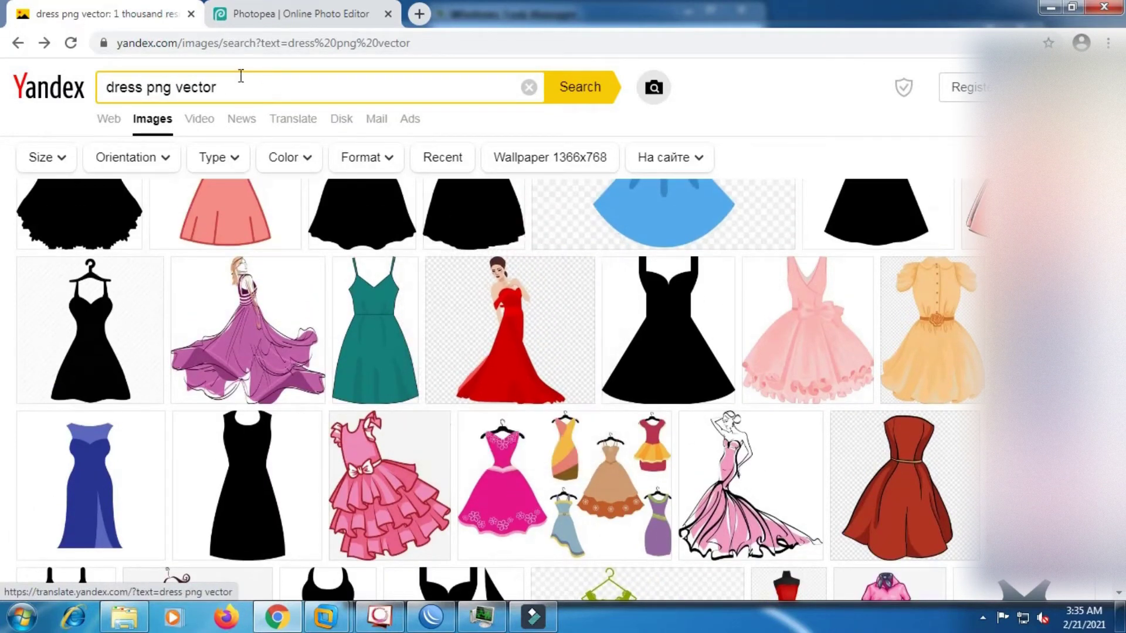
left_click_drag(225, 87, 84, 89)
left_click(221, 88)
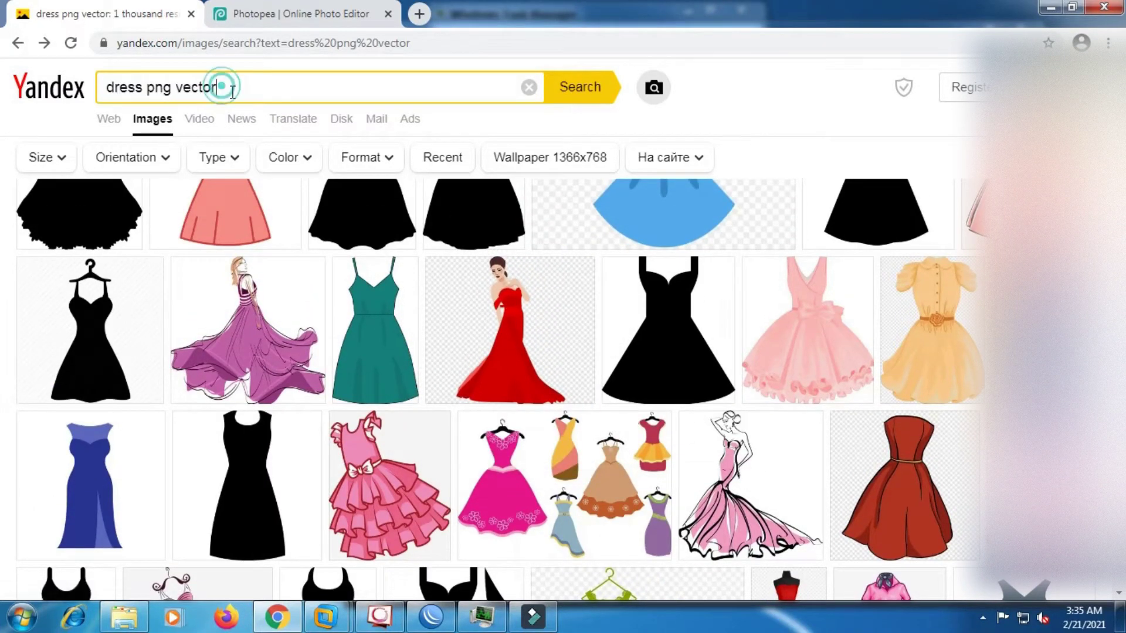
left_click(503, 319)
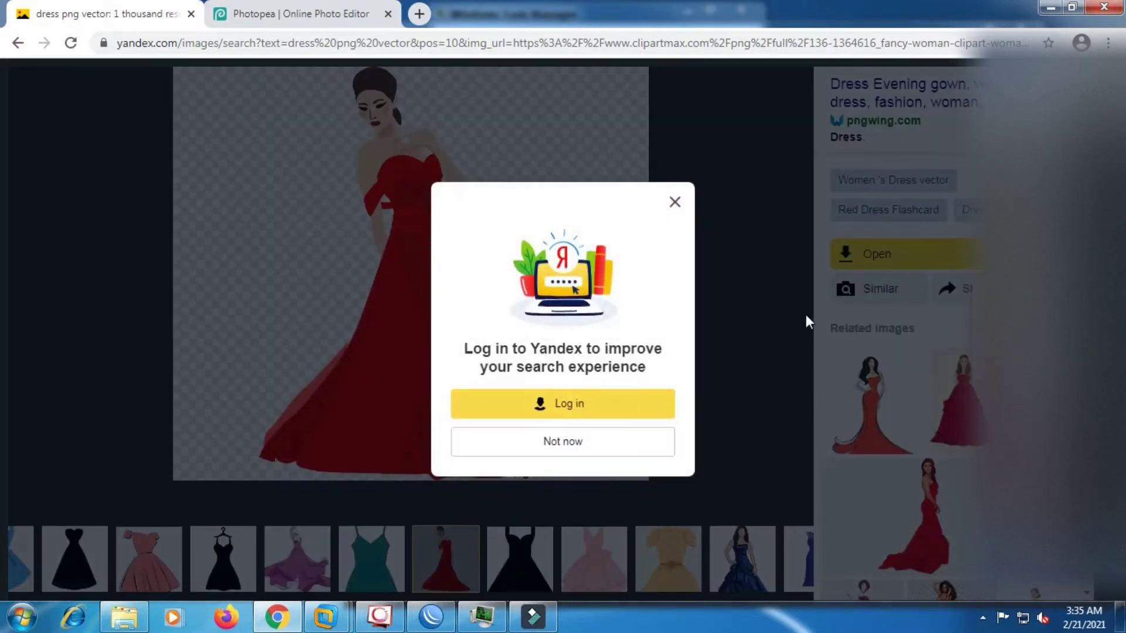
left_click(805, 314)
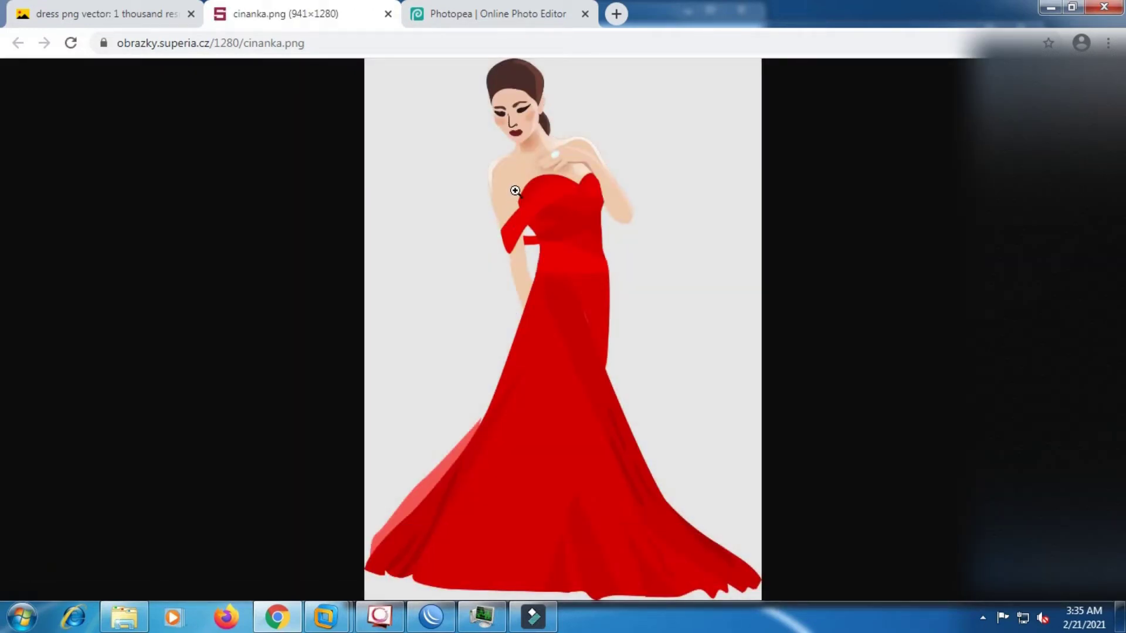
- Save the red gown image as the PNG file cinanka in the Pictures library and close its page
right_click(516, 188)
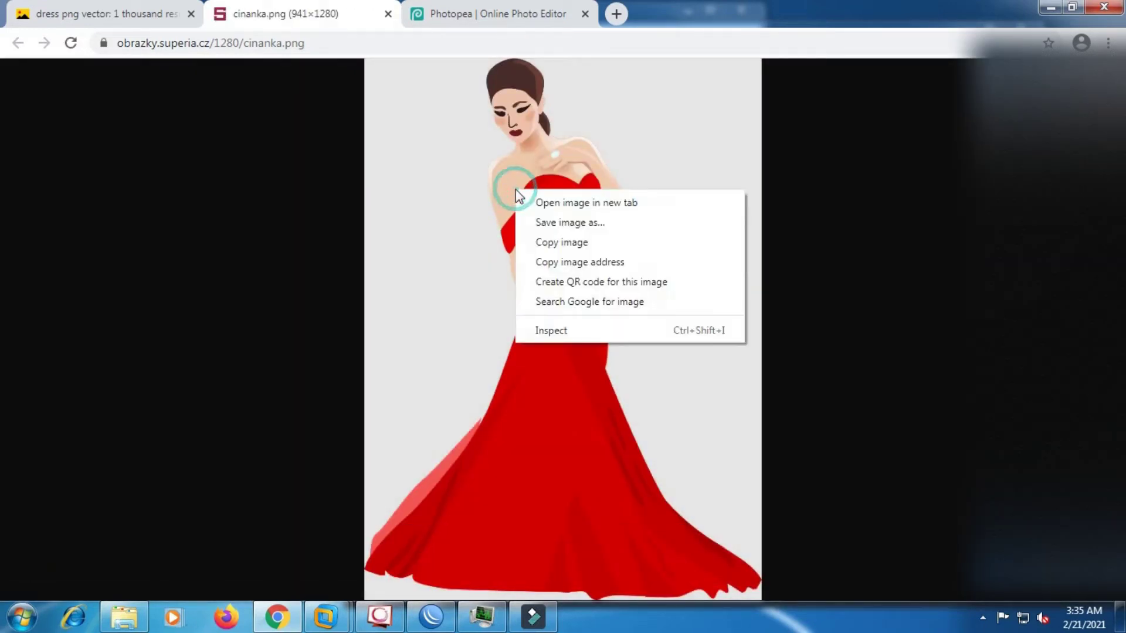
left_click(572, 224)
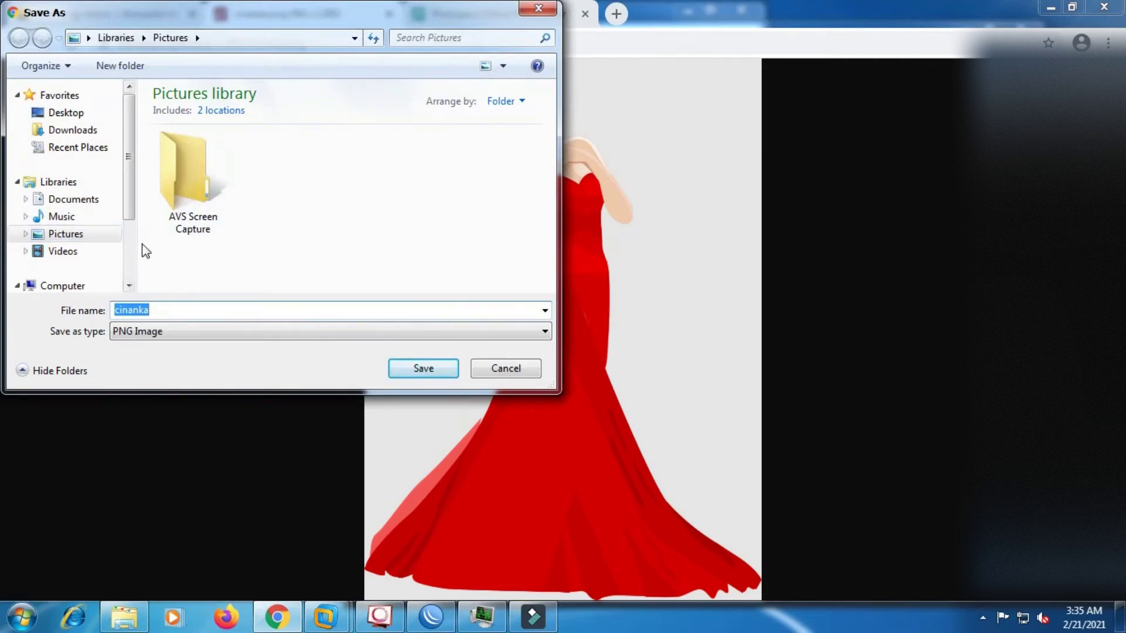
left_click(405, 372)
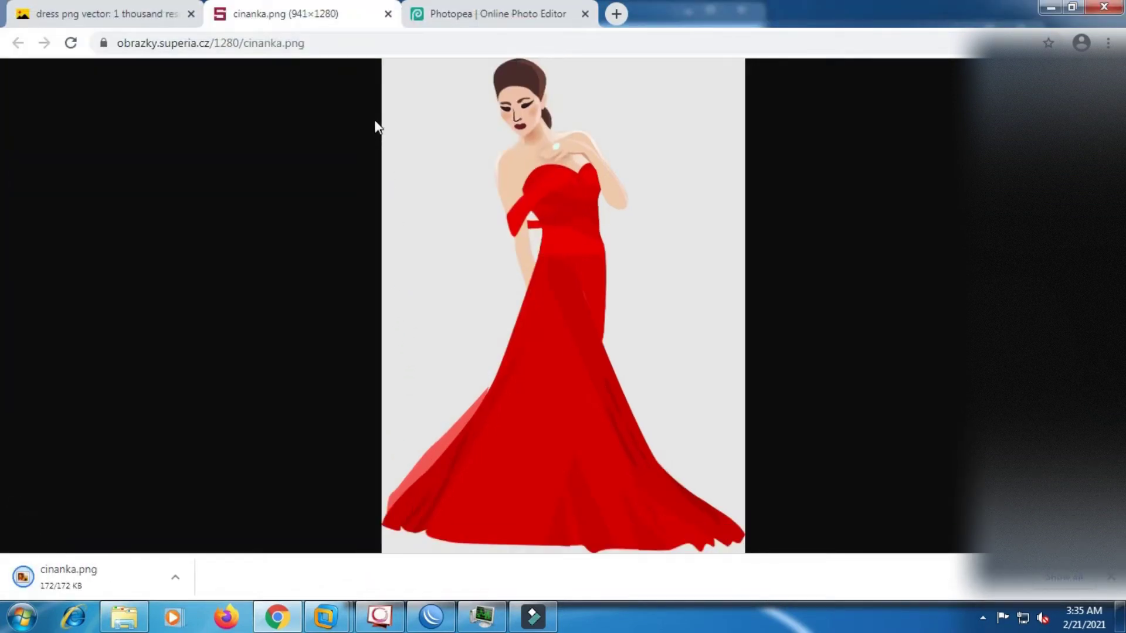
left_click(387, 13)
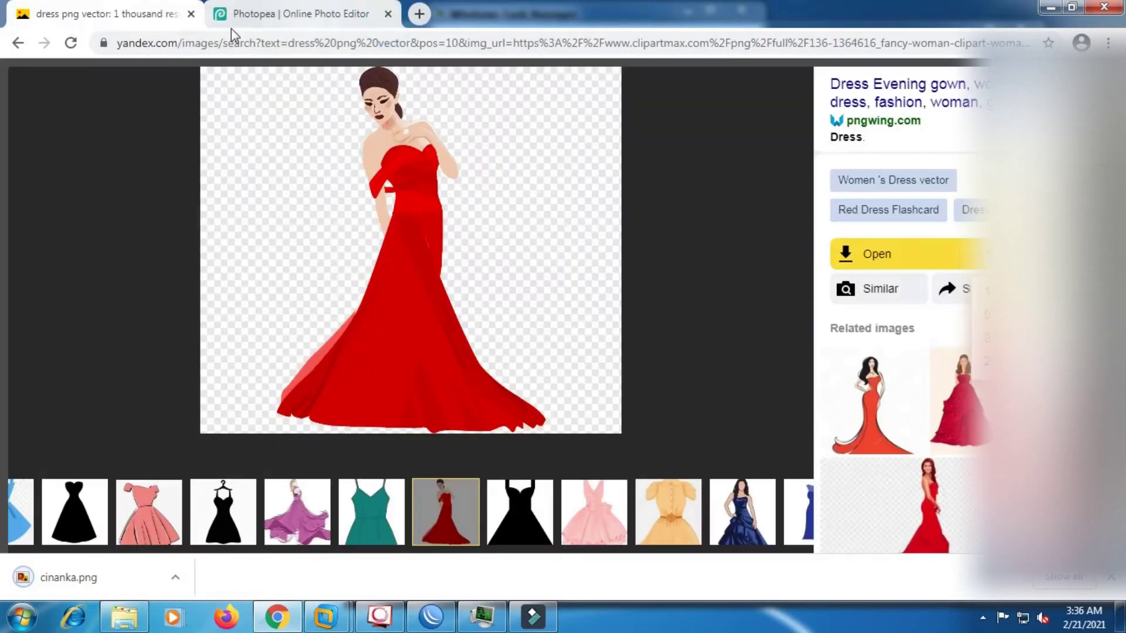
- Return to the Photopea template and place the cinanka image from the Pictures folder onto the canvas
left_click(319, 16)
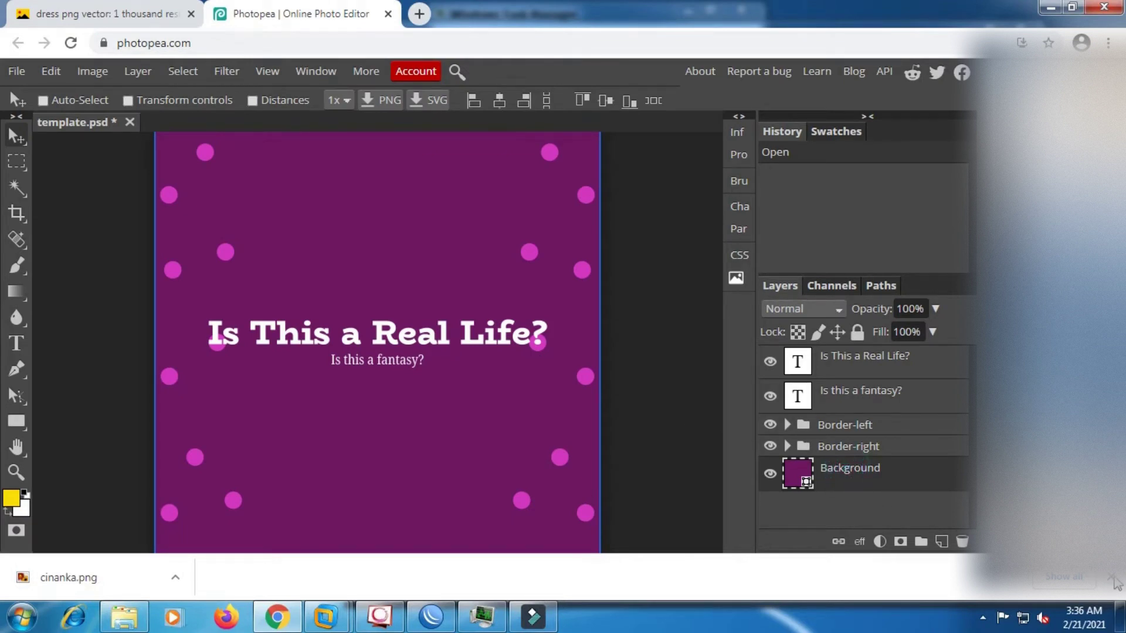
left_click(1111, 578)
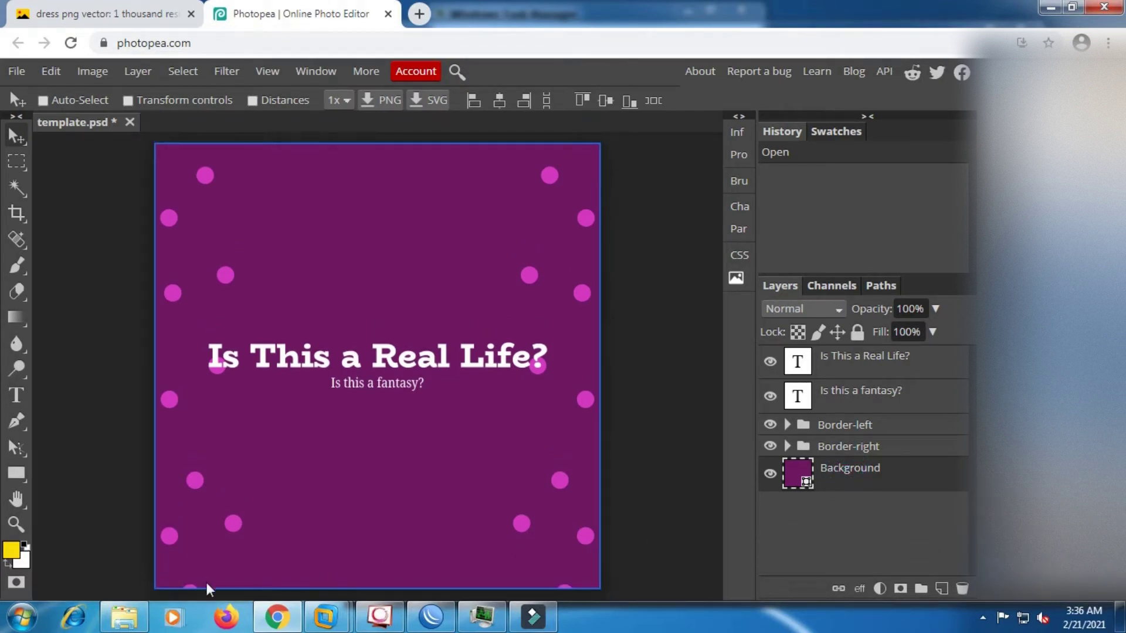
left_click(123, 617)
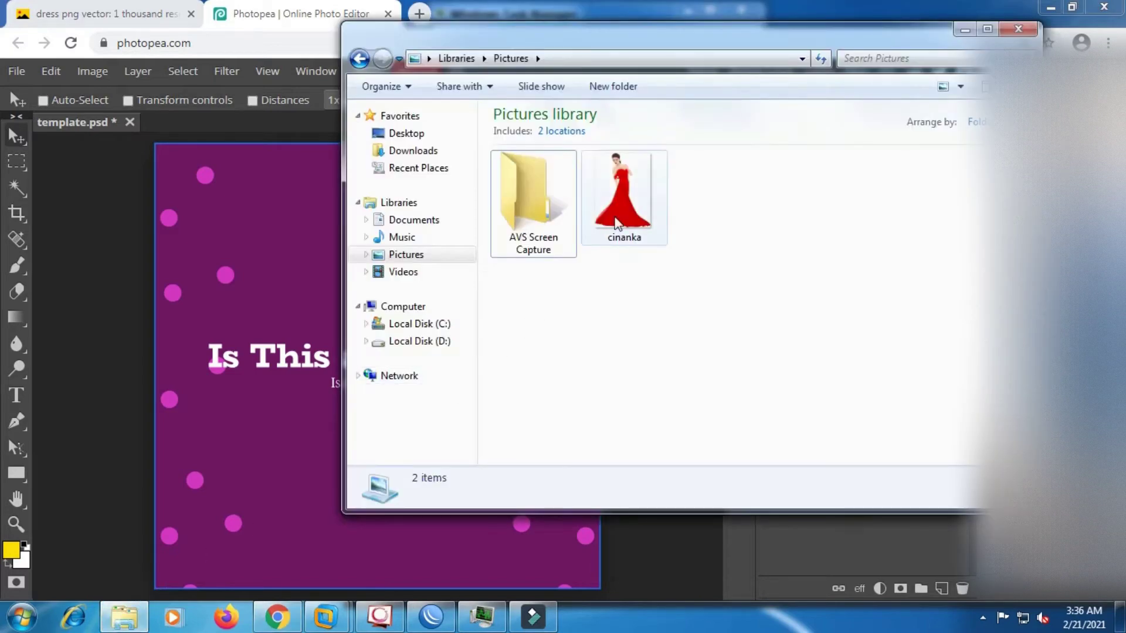
left_click_drag(617, 223, 241, 302)
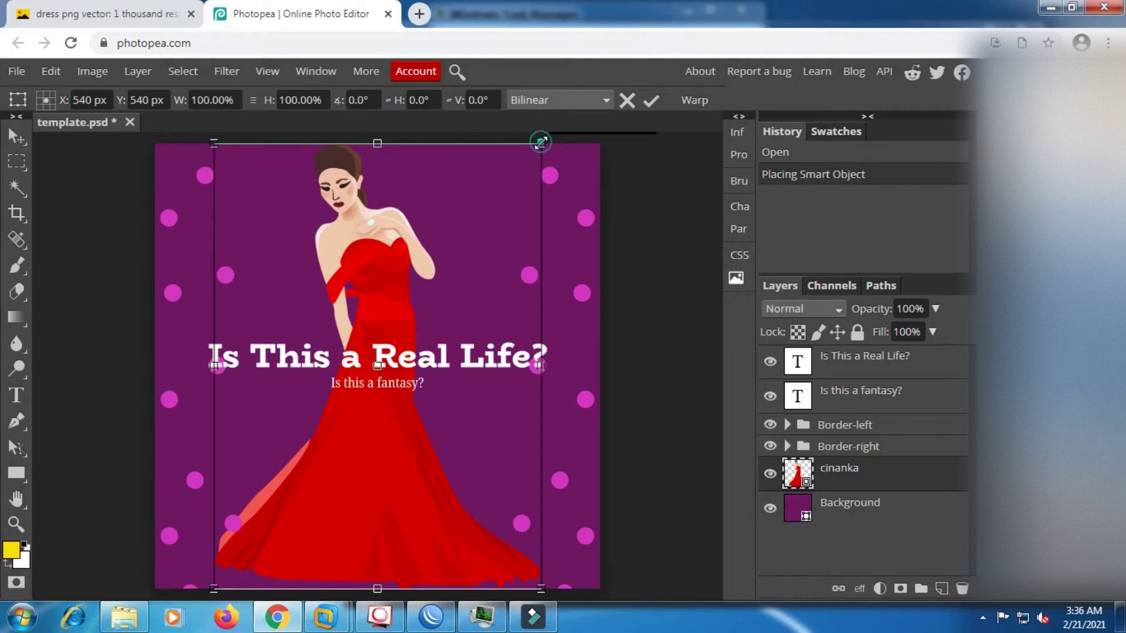
- Scale the cinanka image to about 60% and position it in the canvas's lower-left area, centred at about X 270, Y 624 px
left_click_drag(540, 143, 423, 246)
left_click(386, 445)
left_click_drag(386, 446, 432, 364)
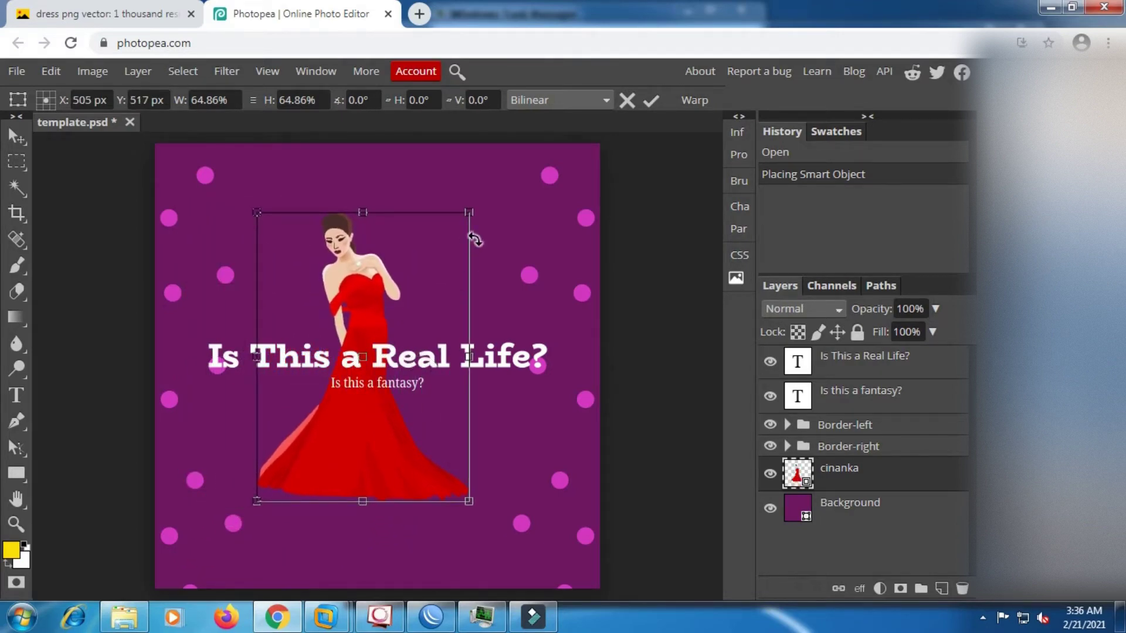
left_click_drag(468, 215, 424, 272)
left_click_drag(387, 428, 362, 417)
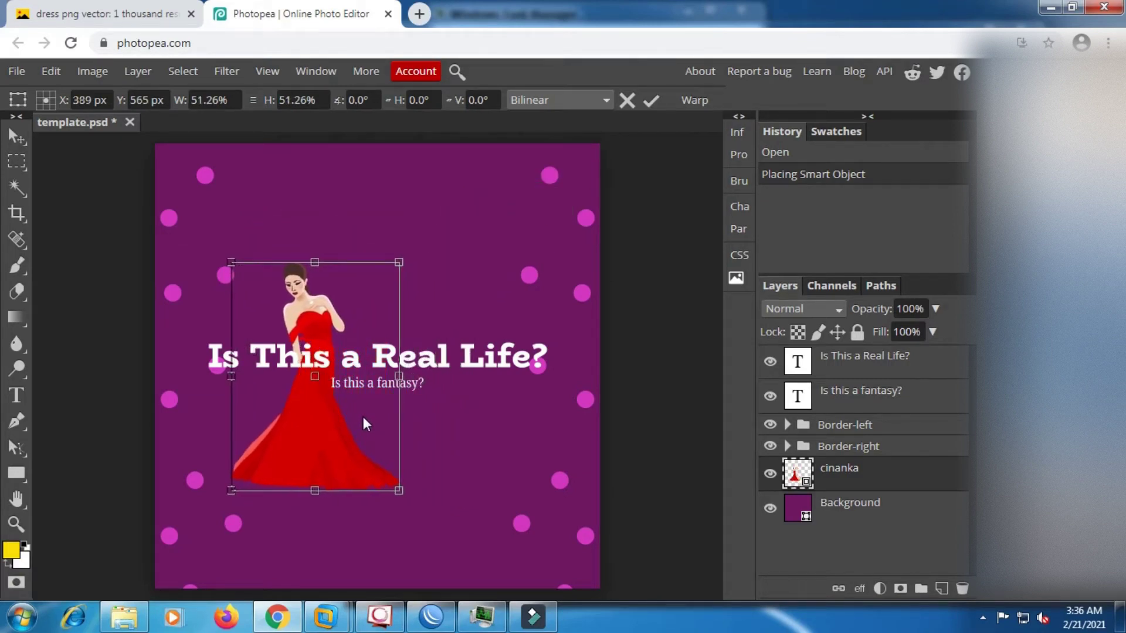
scroll(363, 417, "down", 1)
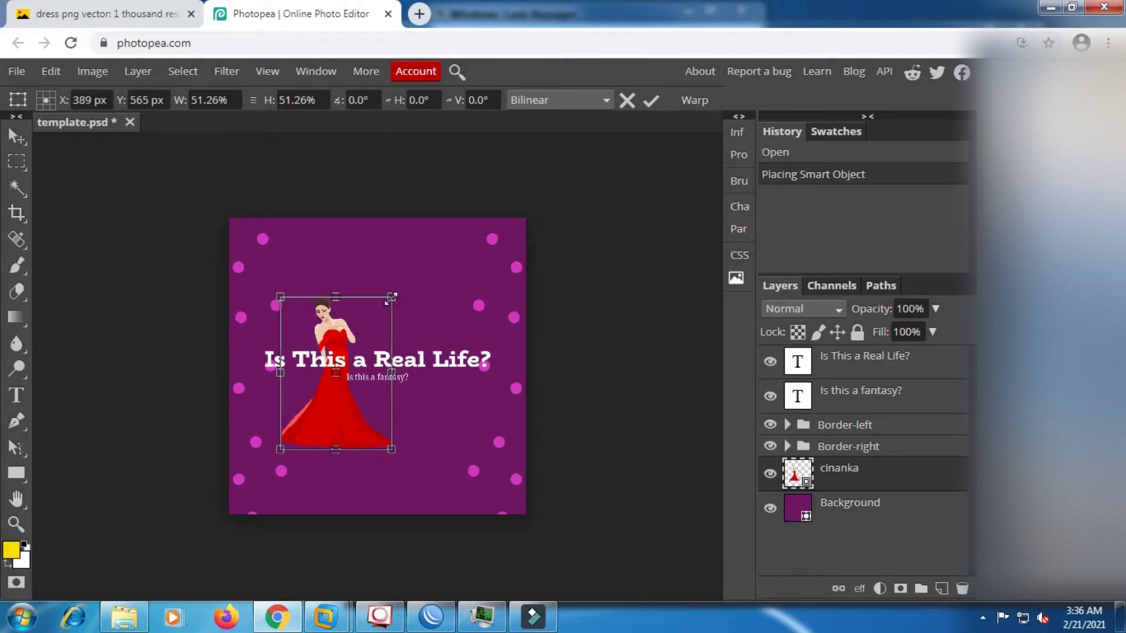
left_click_drag(391, 297, 410, 277)
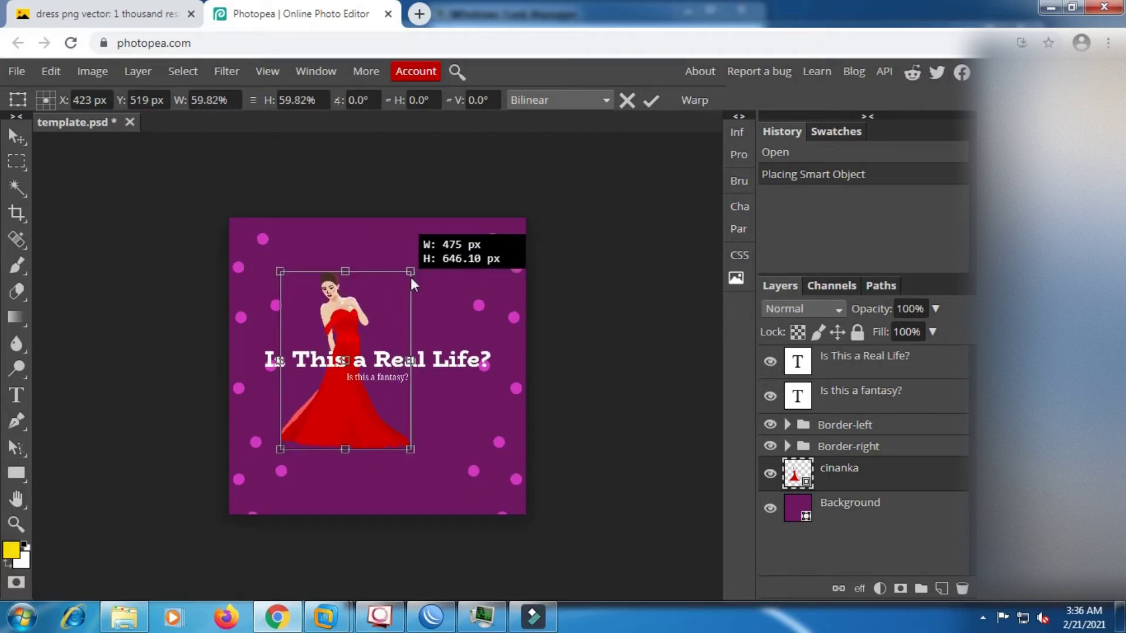
left_click_drag(371, 313, 330, 339)
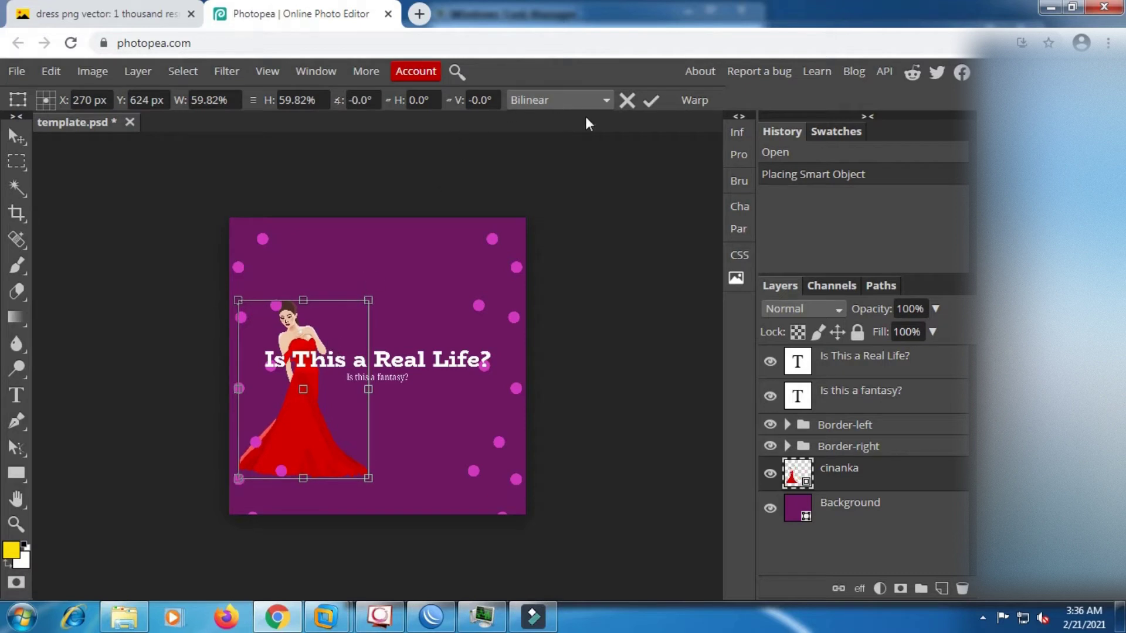
left_click(651, 103)
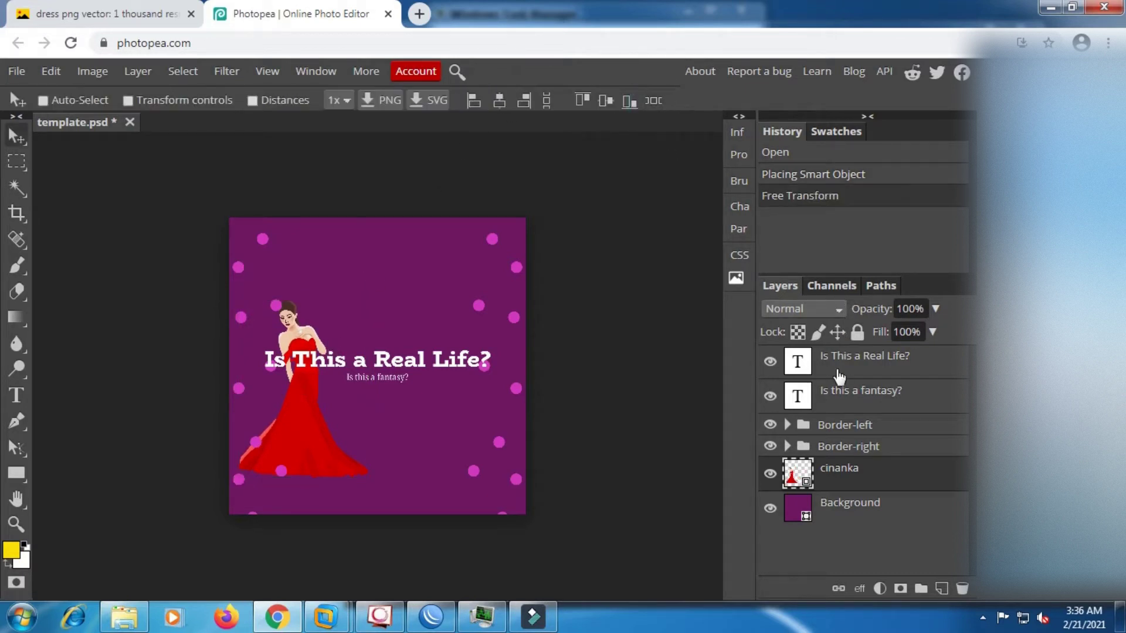
- Hide the "Is this a fantasy?" layer and replace the headline text with "ELLSA OLSHOP FASHION", putting FASHION on a second line
left_click(778, 402)
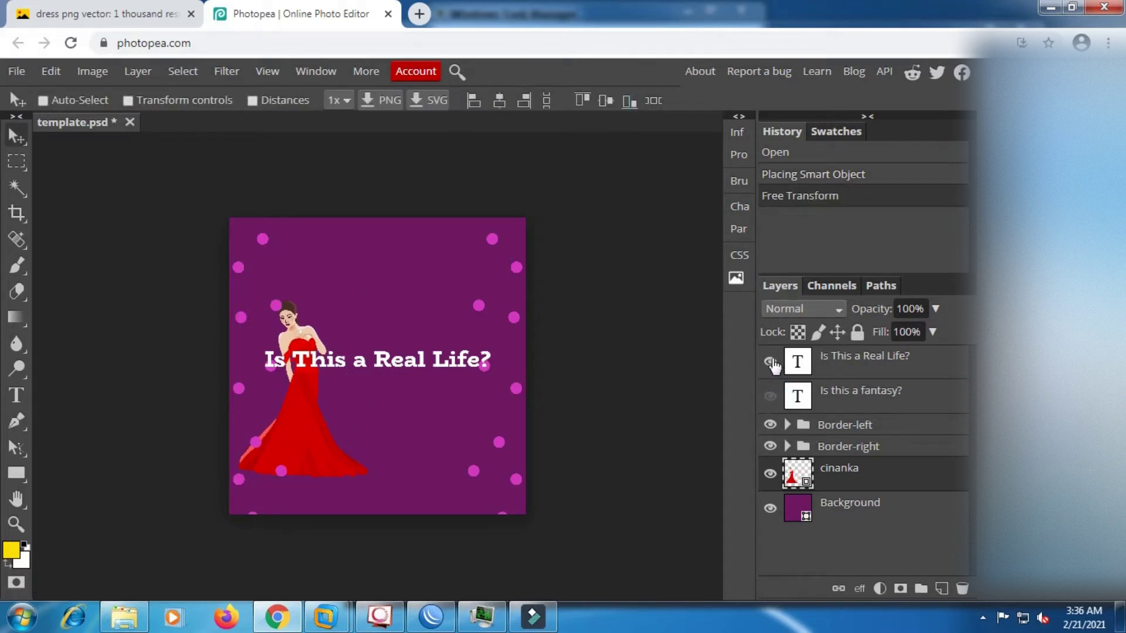
left_click(853, 368)
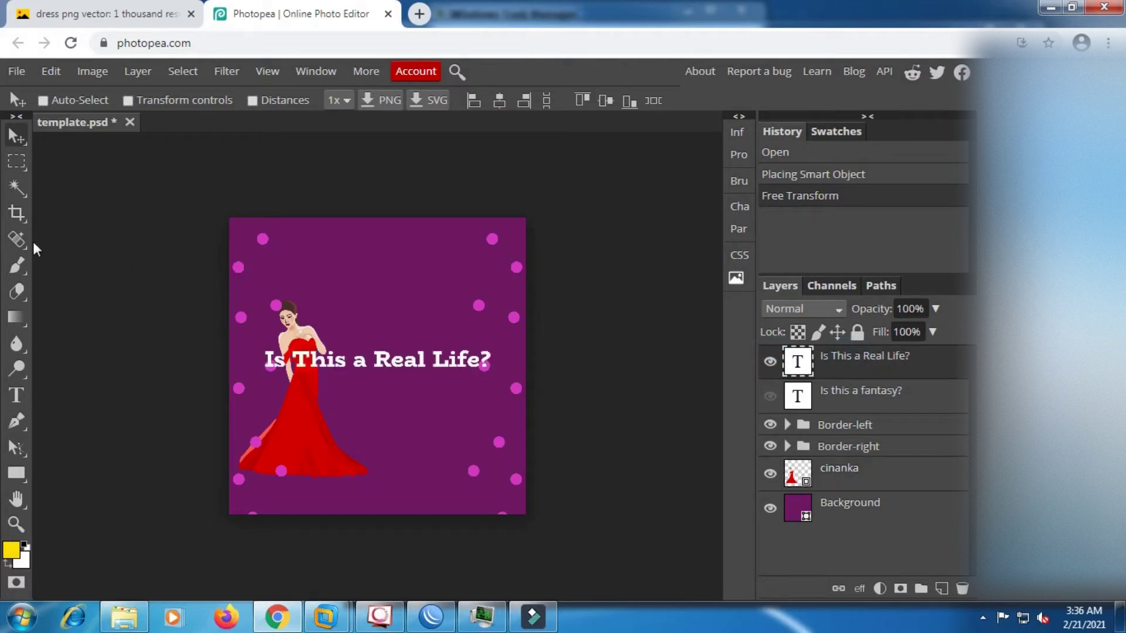
left_click(16, 394)
left_click(411, 359)
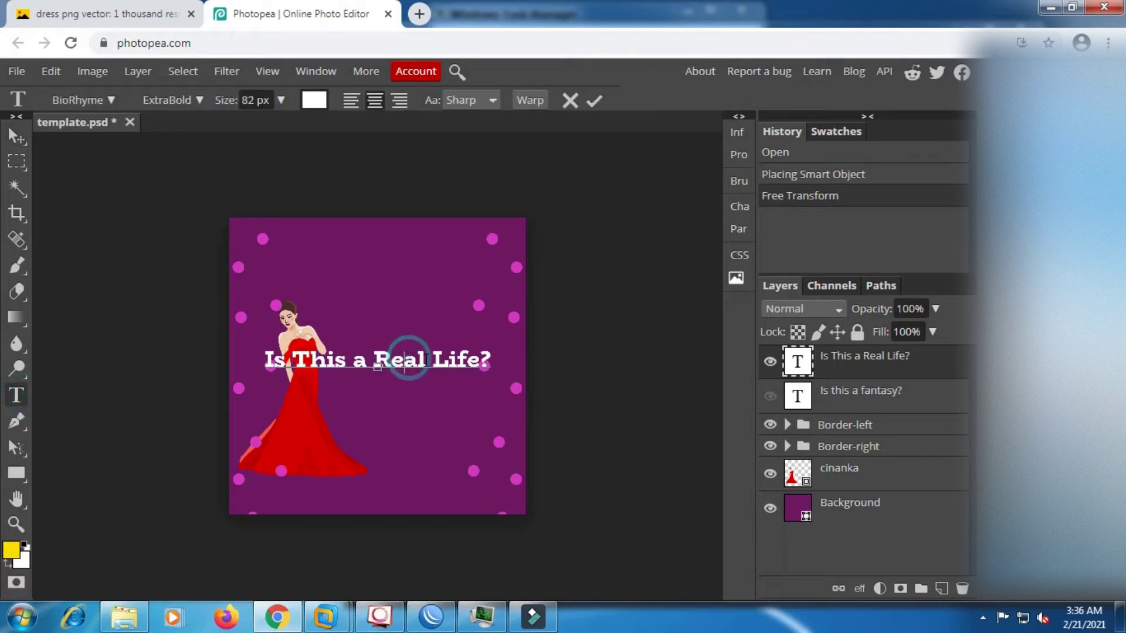
left_click(490, 358)
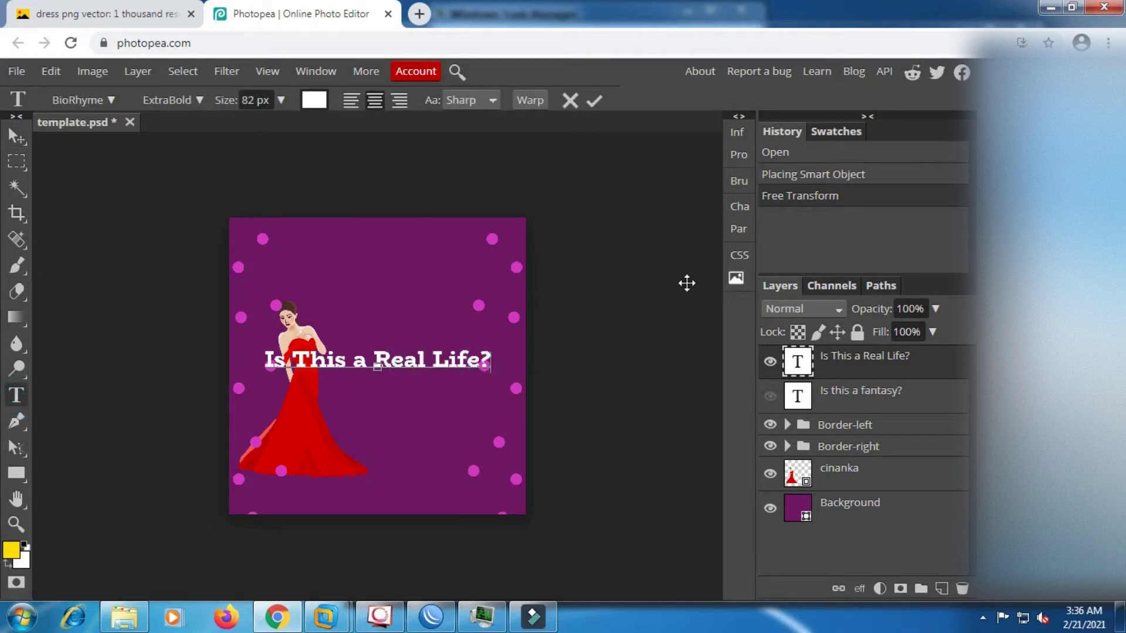
key("BackSpace")
key("BackSpace")
key("BackSpace")
key("BackSpace")
key("BackSpace")
key("BackSpace")
key("BackSpace")
key("BackSpace")
key("BackSpace")
key("BackSpace")
key("BackSpace")
key("BackSpace")
key("BackSpace")
key("BackSpace")
key("BackSpace")
key("BackSpace")
key("BackSpace")
key("BackSpace")
key("BackSpace")
key("BackSpace")
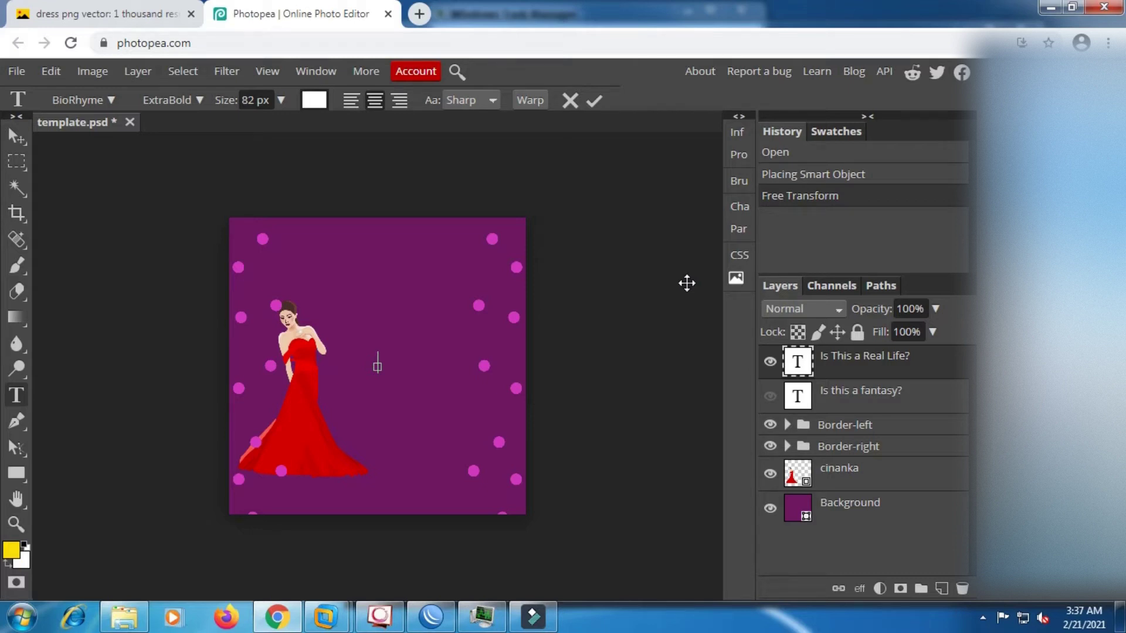
type("EL")
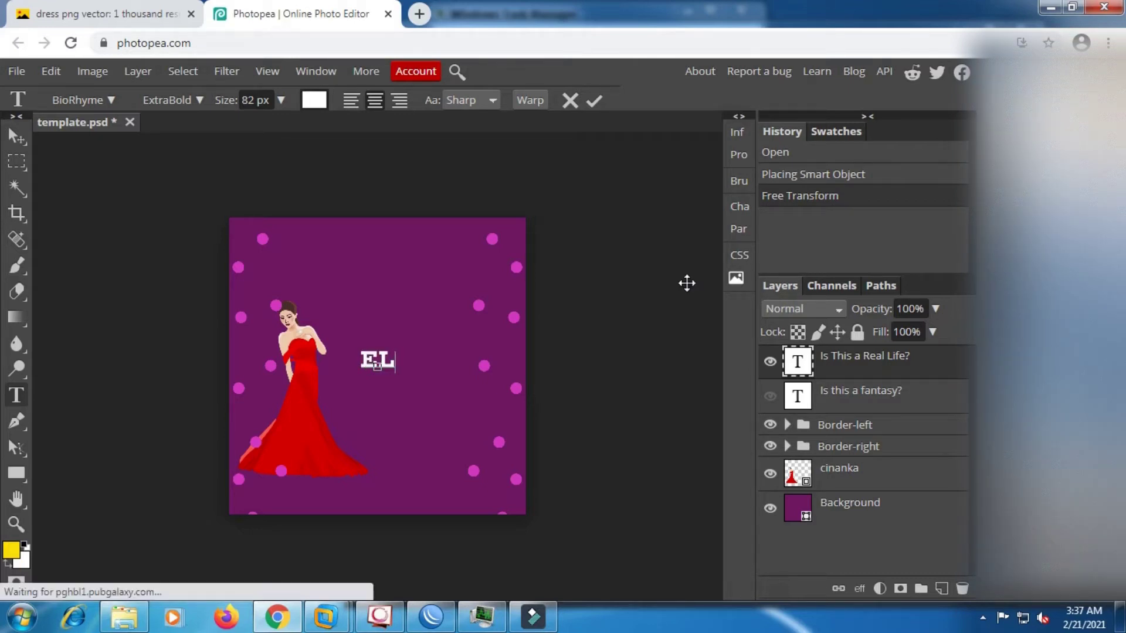
type("LSA OLSH")
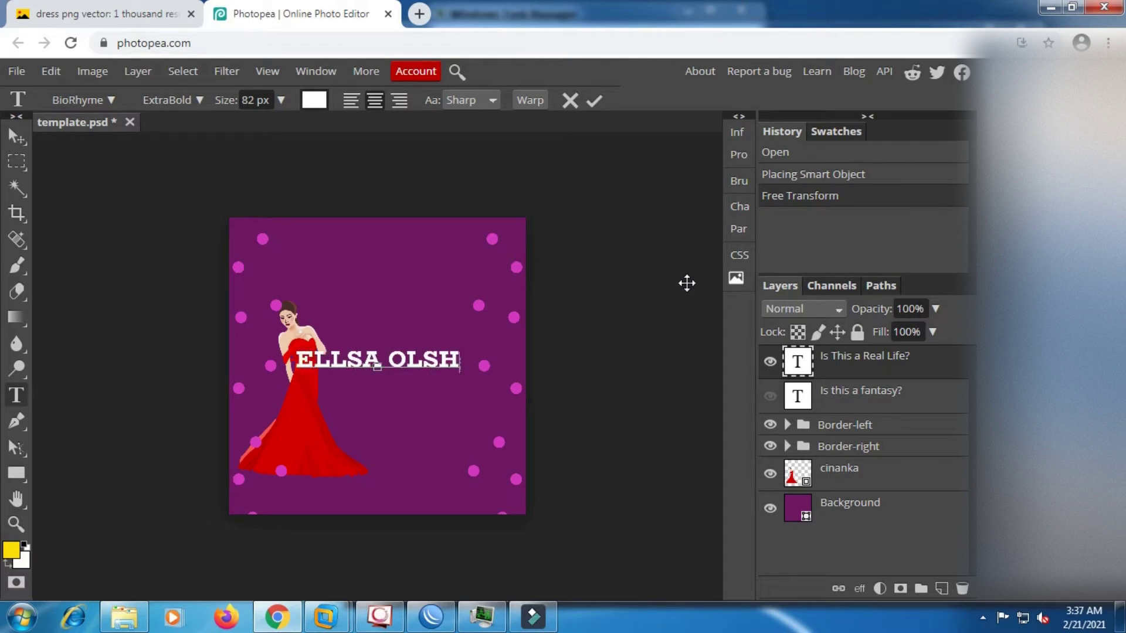
type("O")
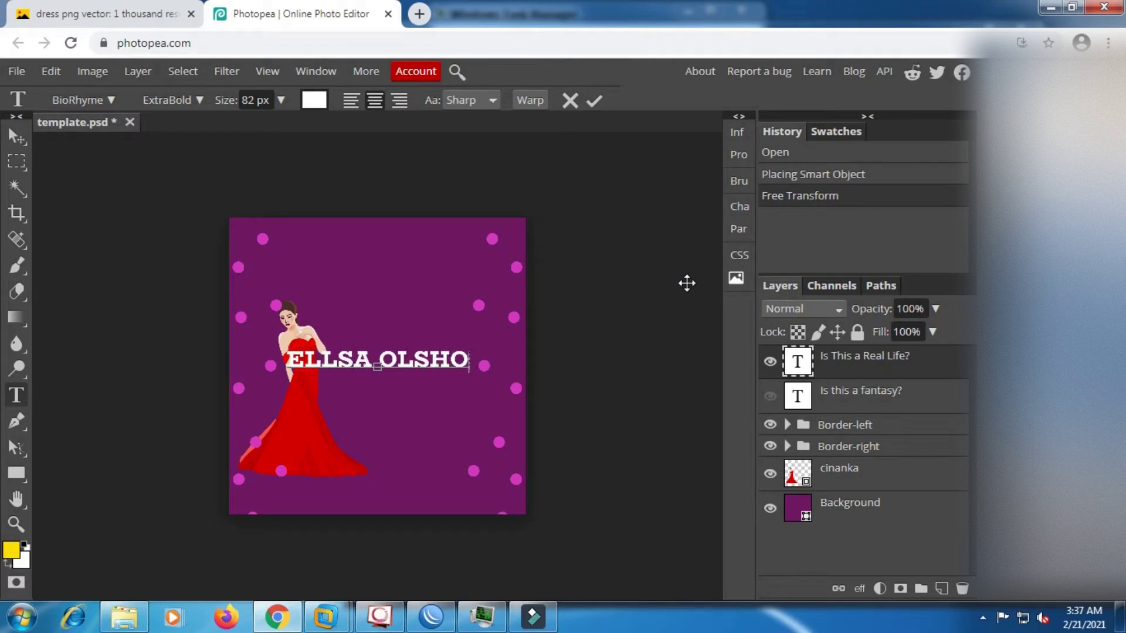
type("P ")
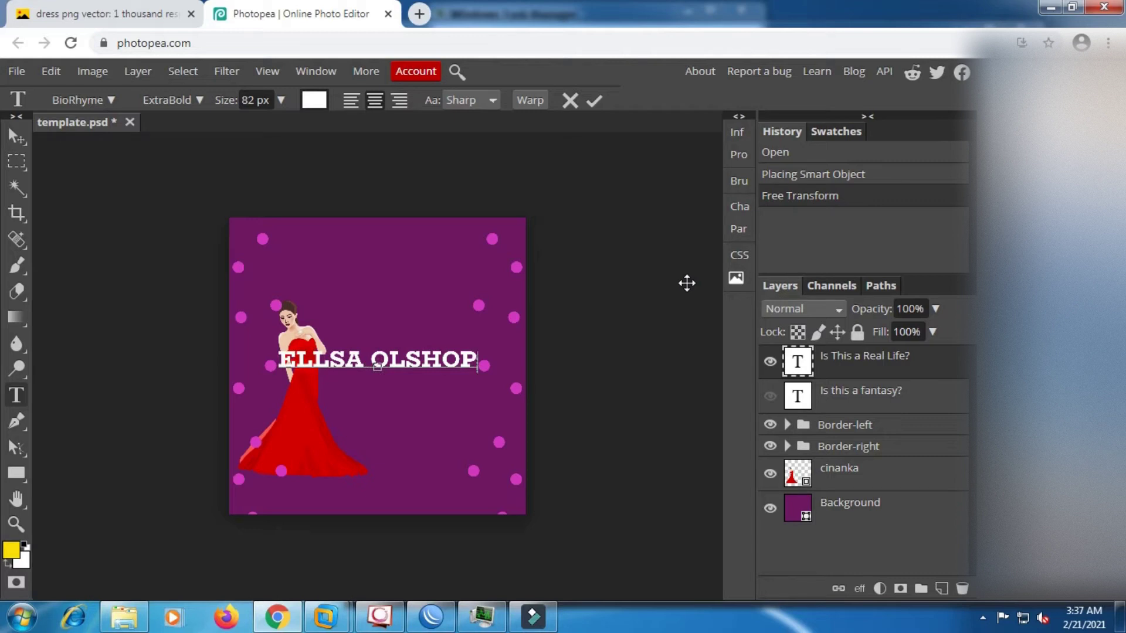
type("FASHIO")
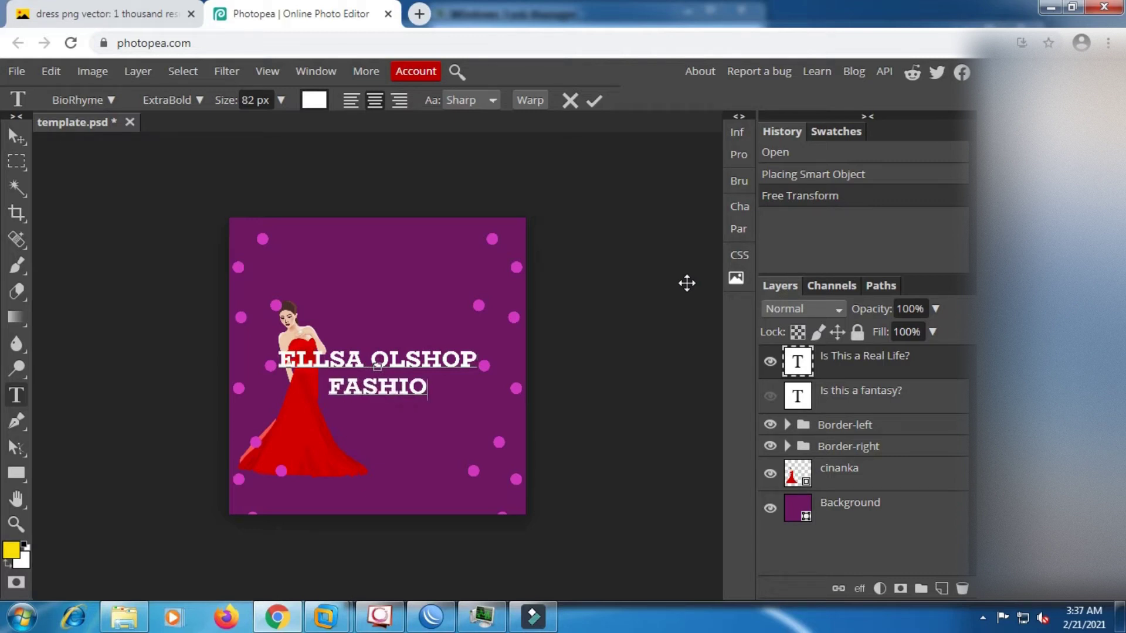
type("N")
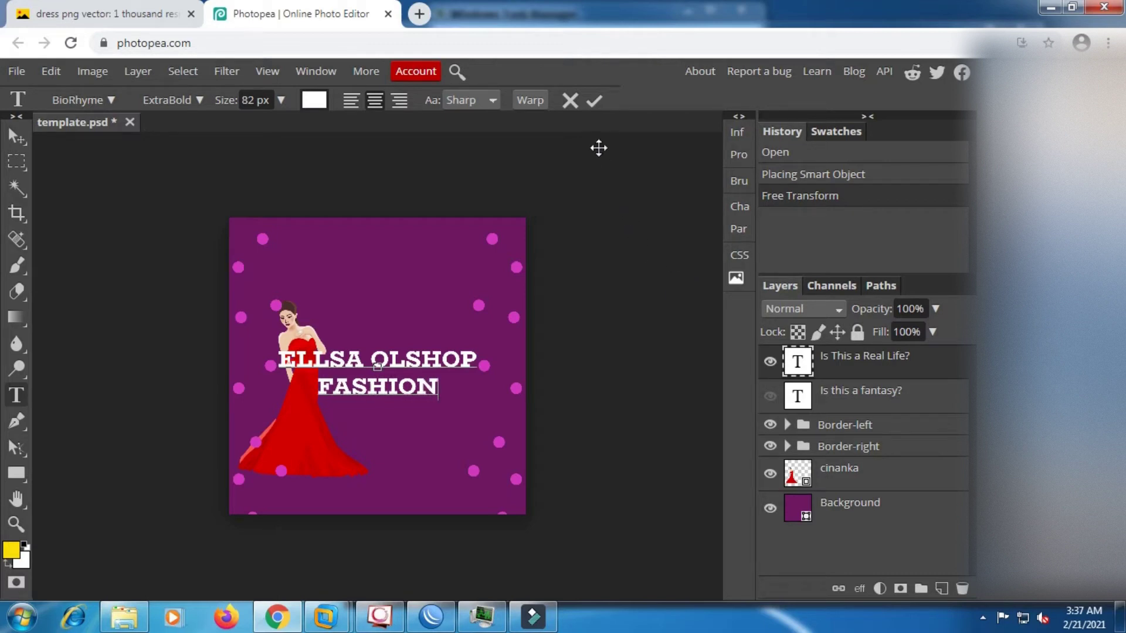
- Set the font size of the whole ELLSA OLSHOP FASHION headline to 94 px and commit the text edit
key("ctrl")
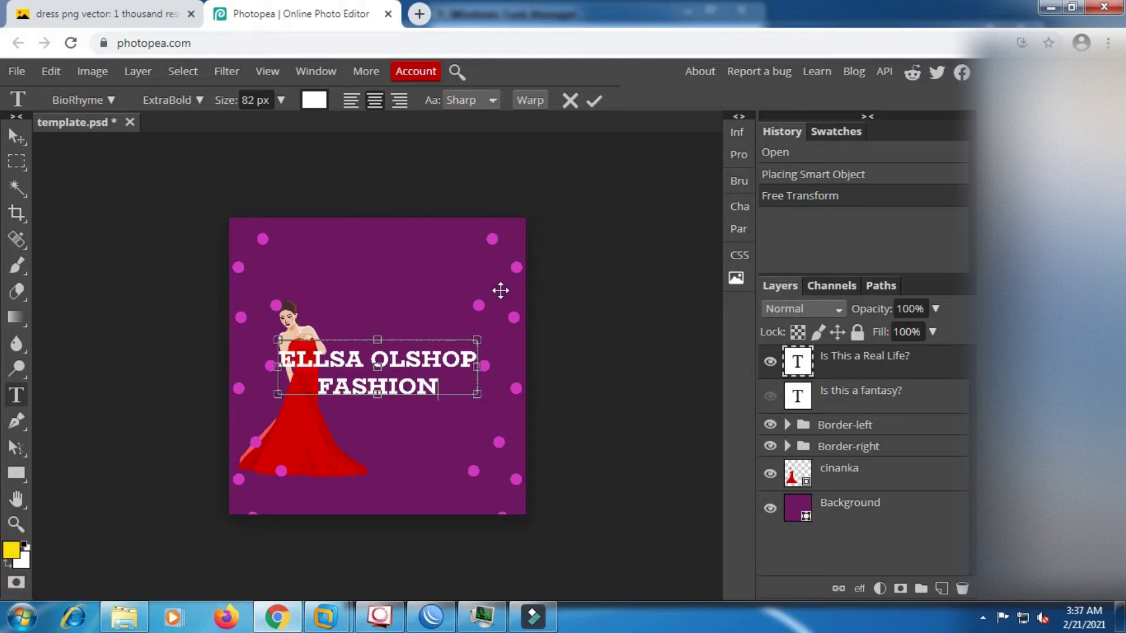
key("ctrl+a")
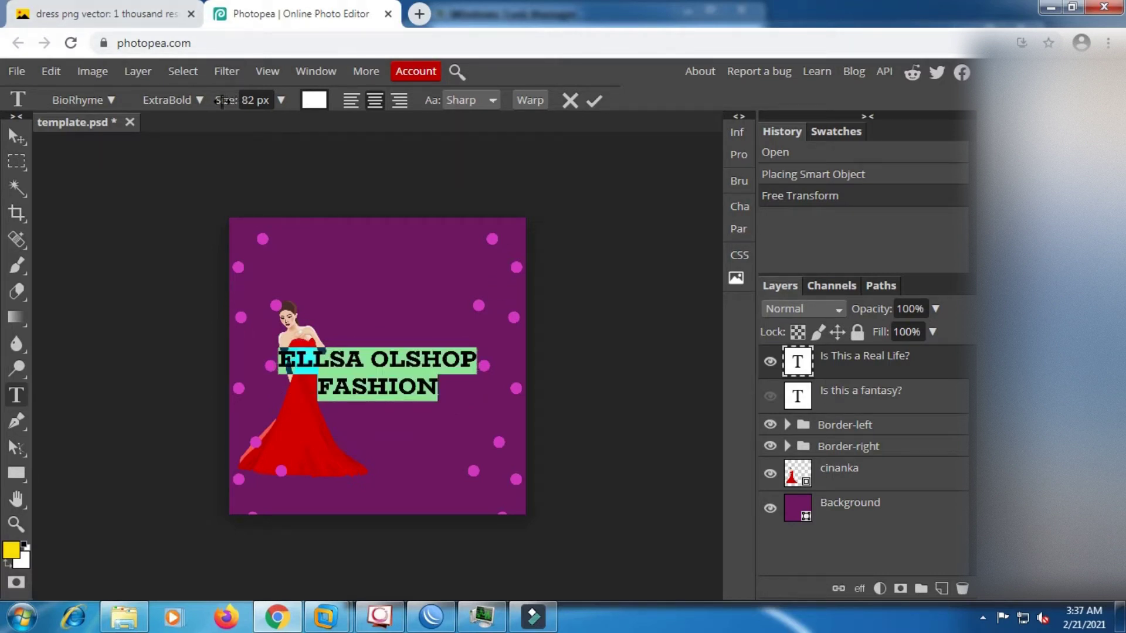
mouse_move(222, 100)
left_mouse_down()
mouse_move(209, 97)
mouse_move(230, 100)
left_mouse_up()
left_click_drag(230, 101, 231, 100)
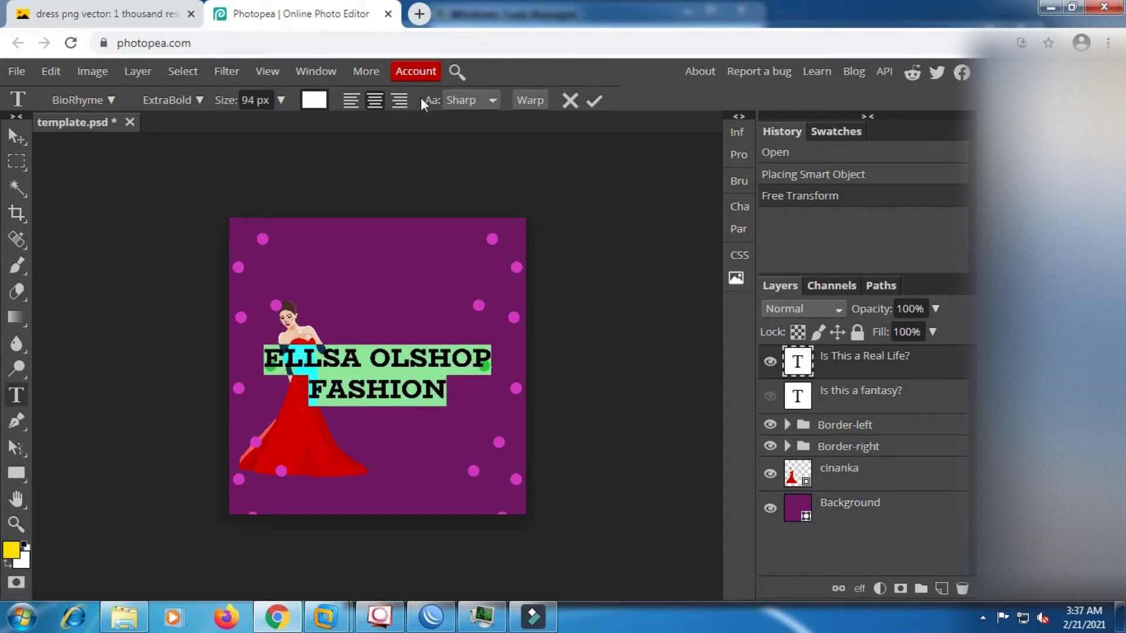
left_click(599, 99)
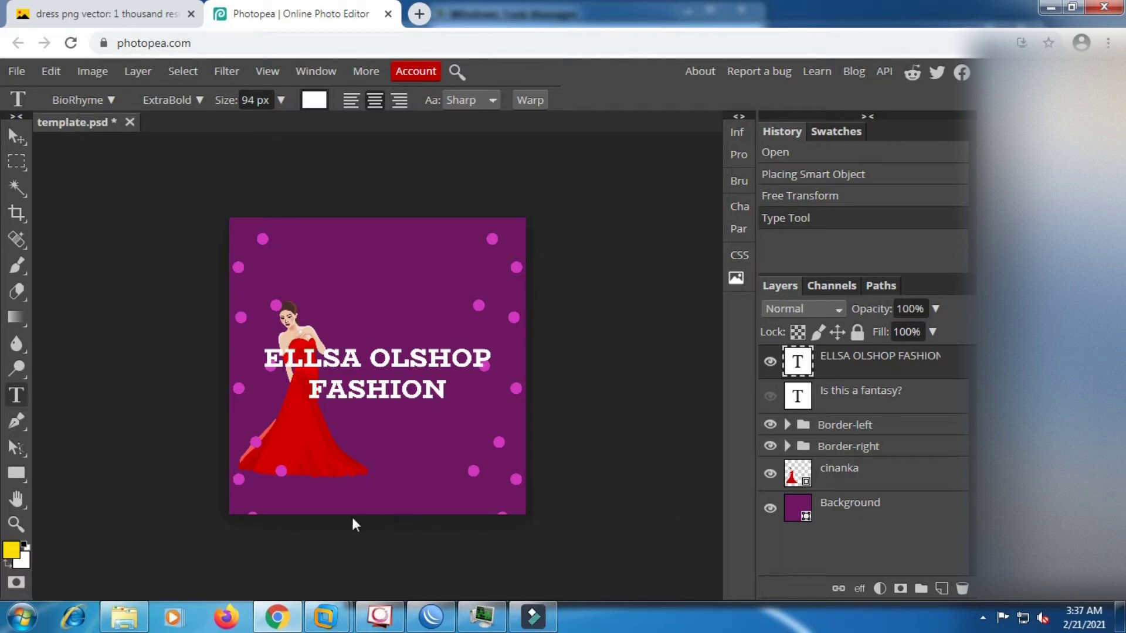
- Change the font of the entire ELLSA OLSHOP FASHION headline to Candal Regular and commit the edit
scroll(410, 365, "up", 1)
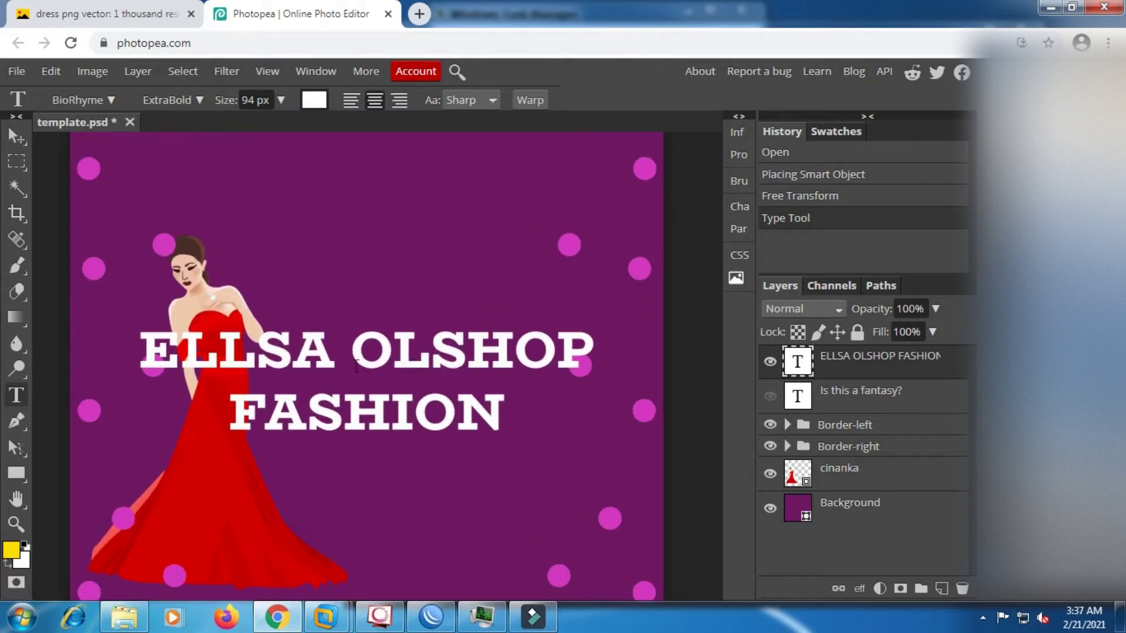
left_click(310, 339)
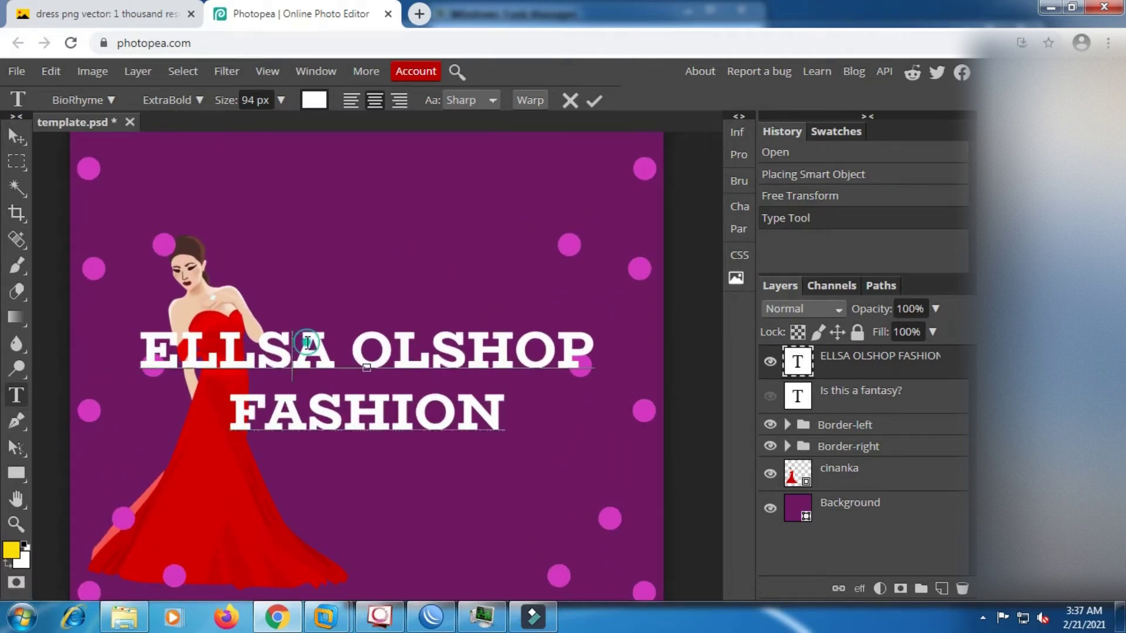
key("ctrl+a")
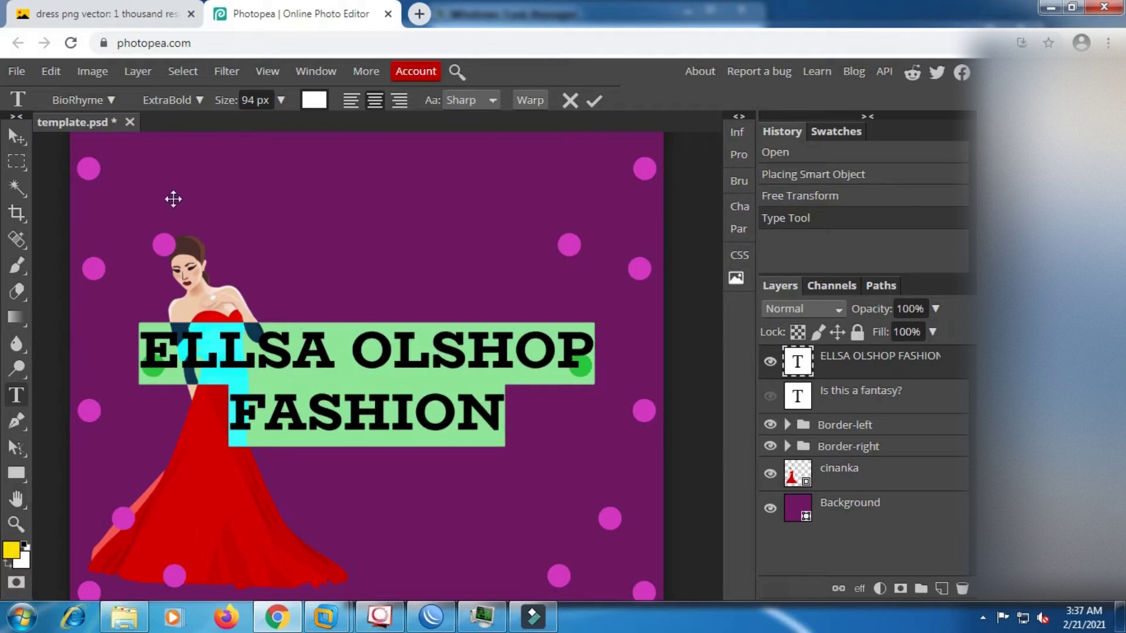
left_click(110, 98)
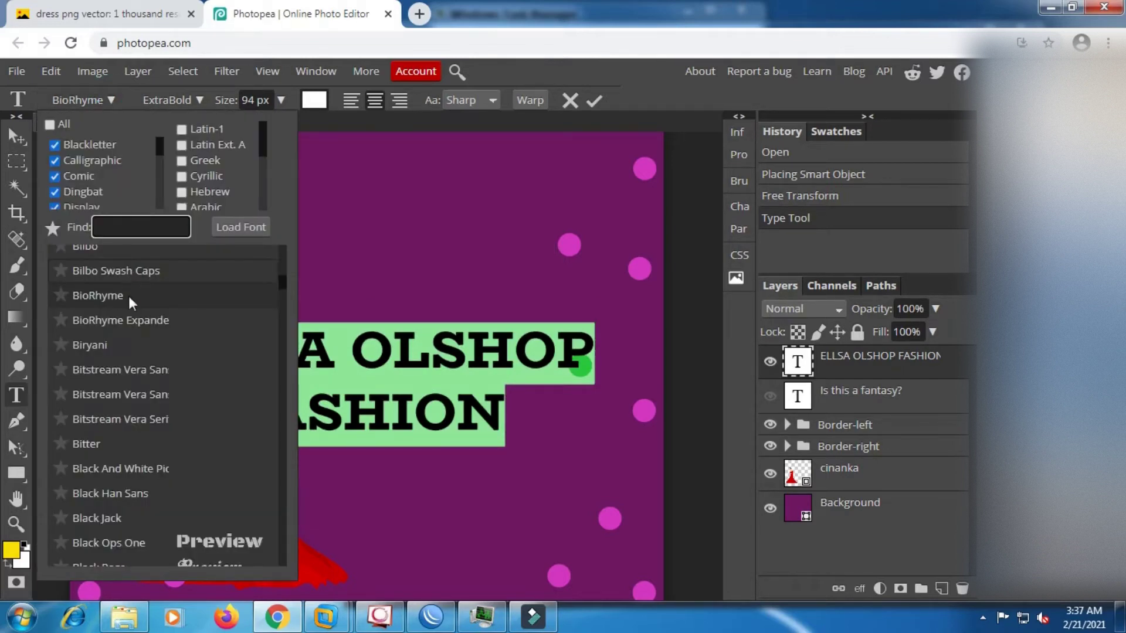
scroll(130, 304, "down", 6)
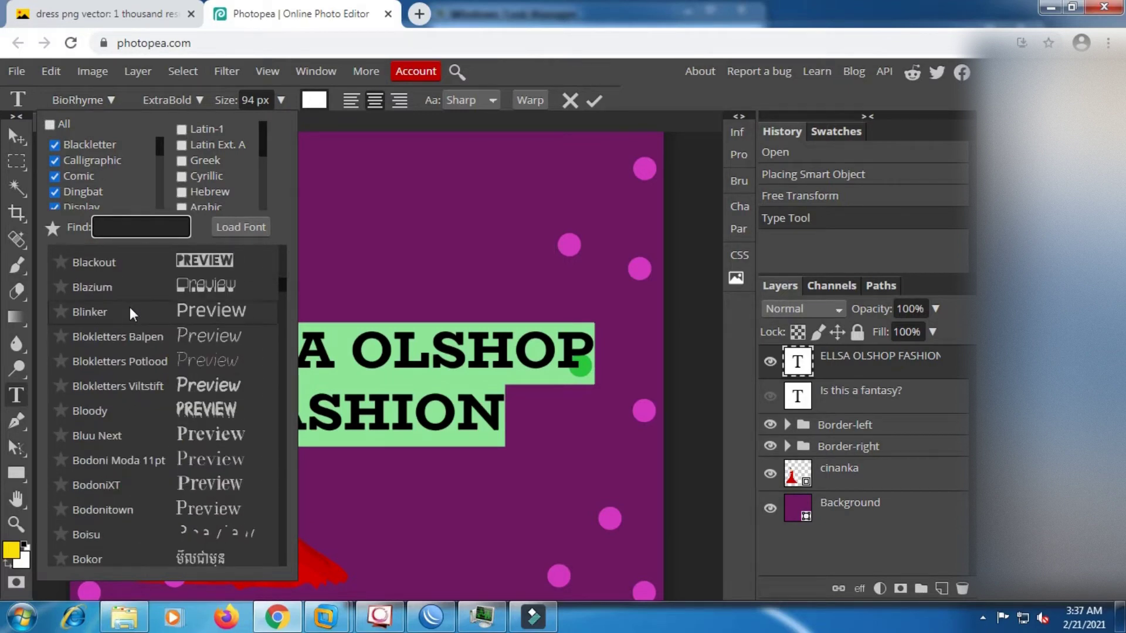
scroll(130, 314, "down", 10)
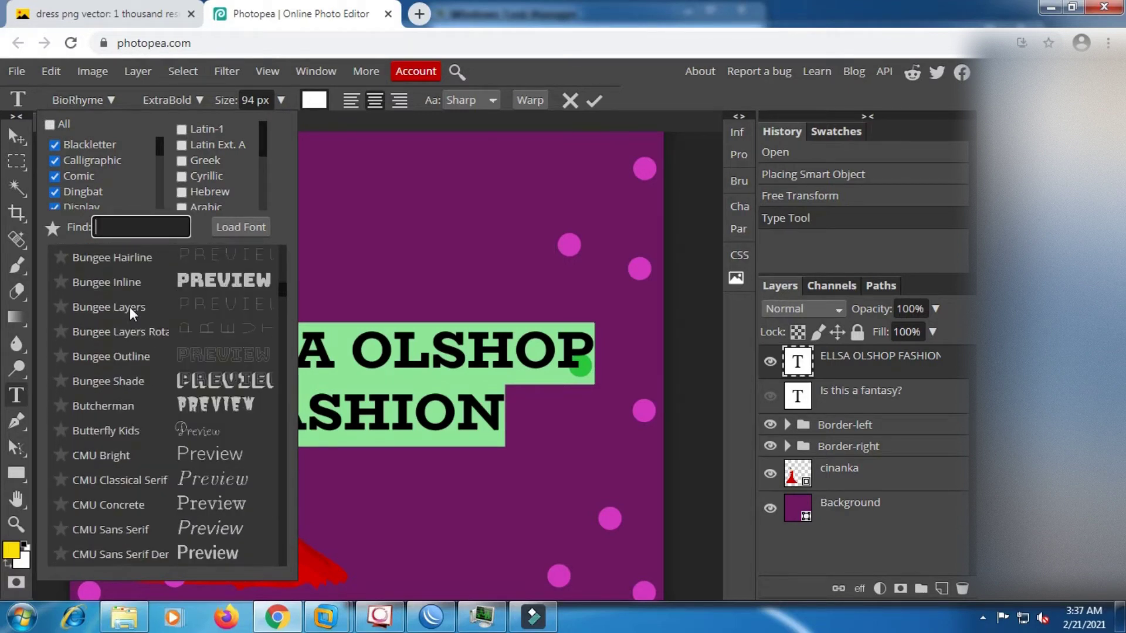
scroll(129, 307, "down", 6)
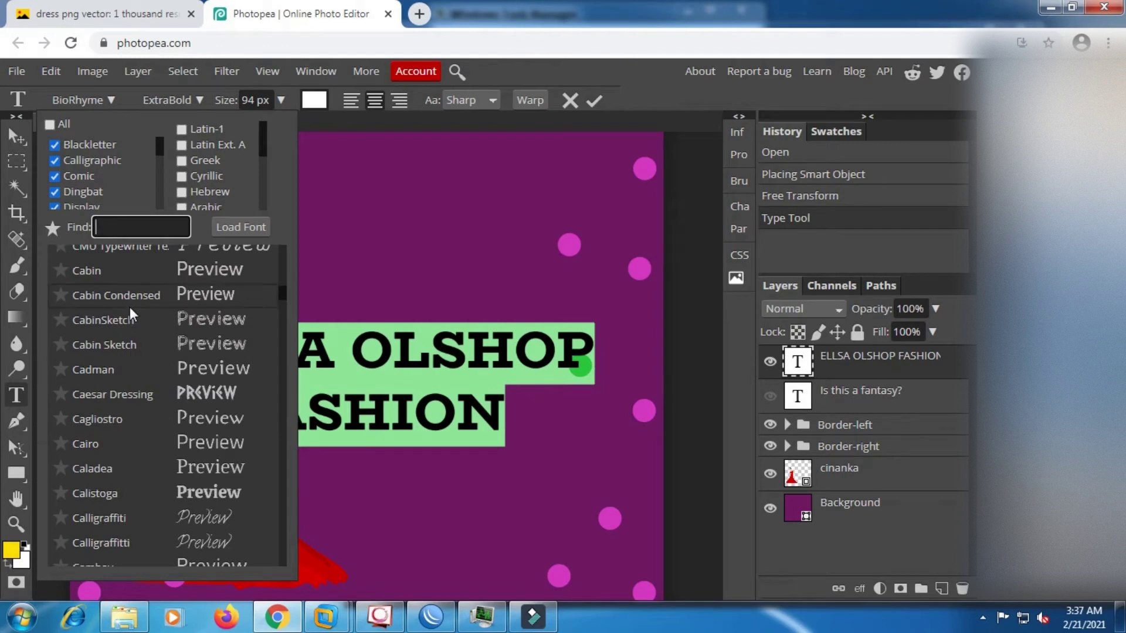
scroll(129, 307, "down", 6)
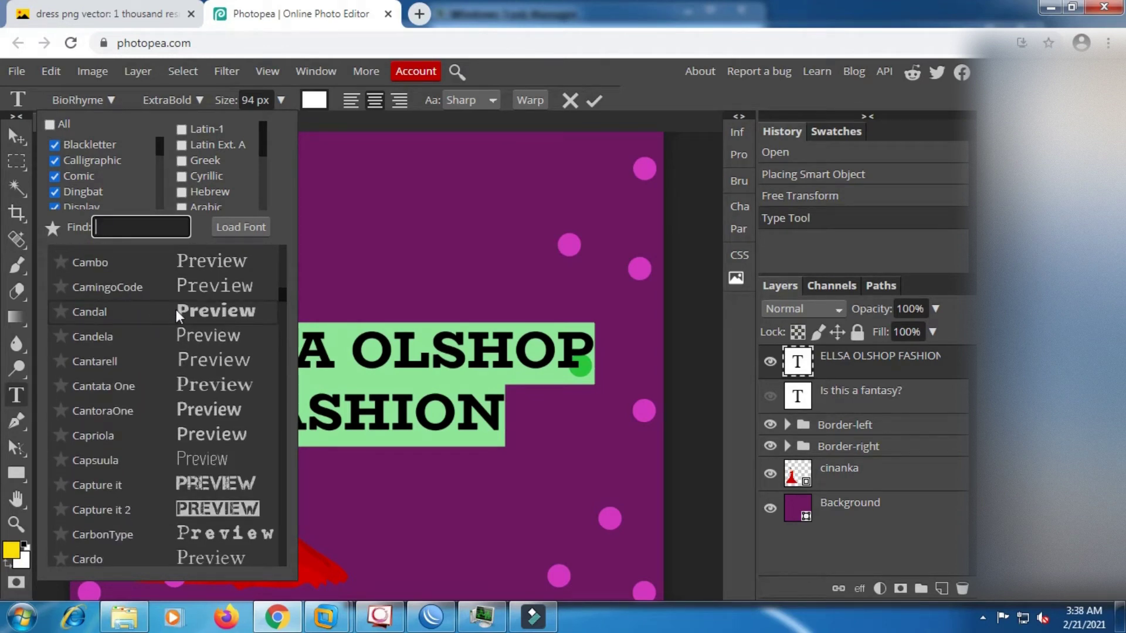
left_click(195, 308)
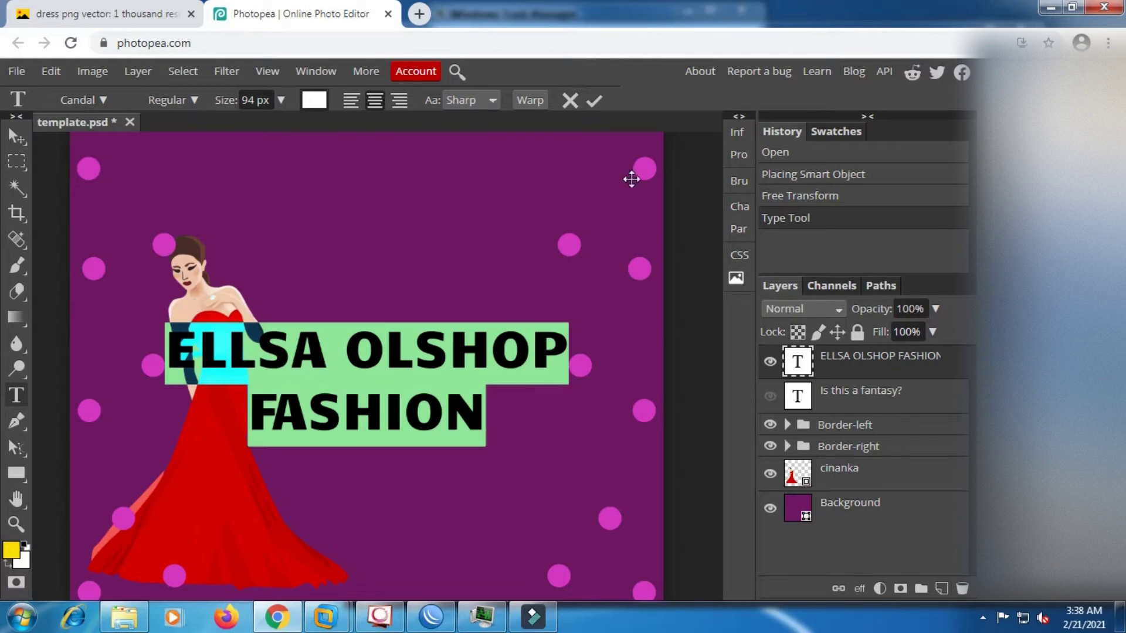
left_click(597, 100)
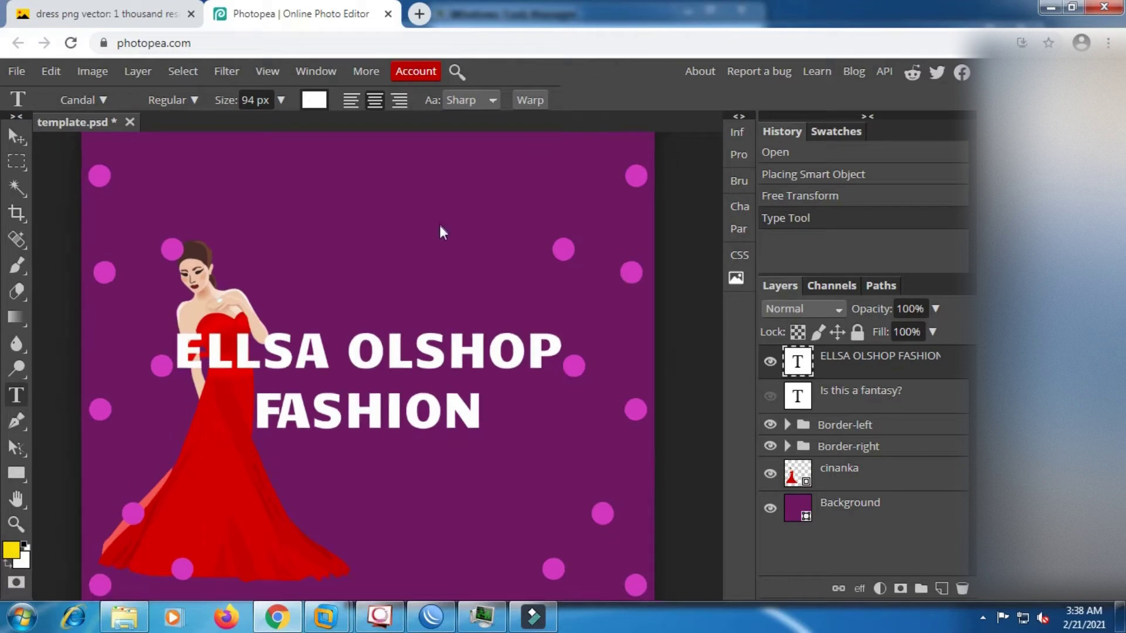
- Recolour the entire ELLSA OLSHOP FASHION headline to a bright, fully saturated sky blue and commit the edit
scroll(425, 248, "down", 3)
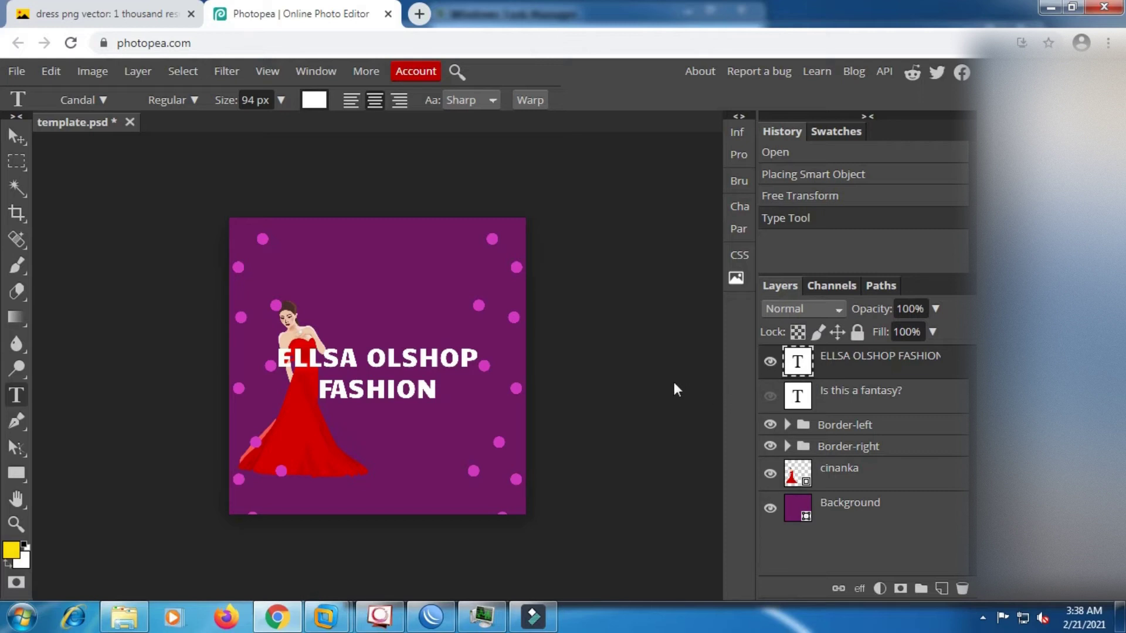
scroll(370, 381, "up", 3)
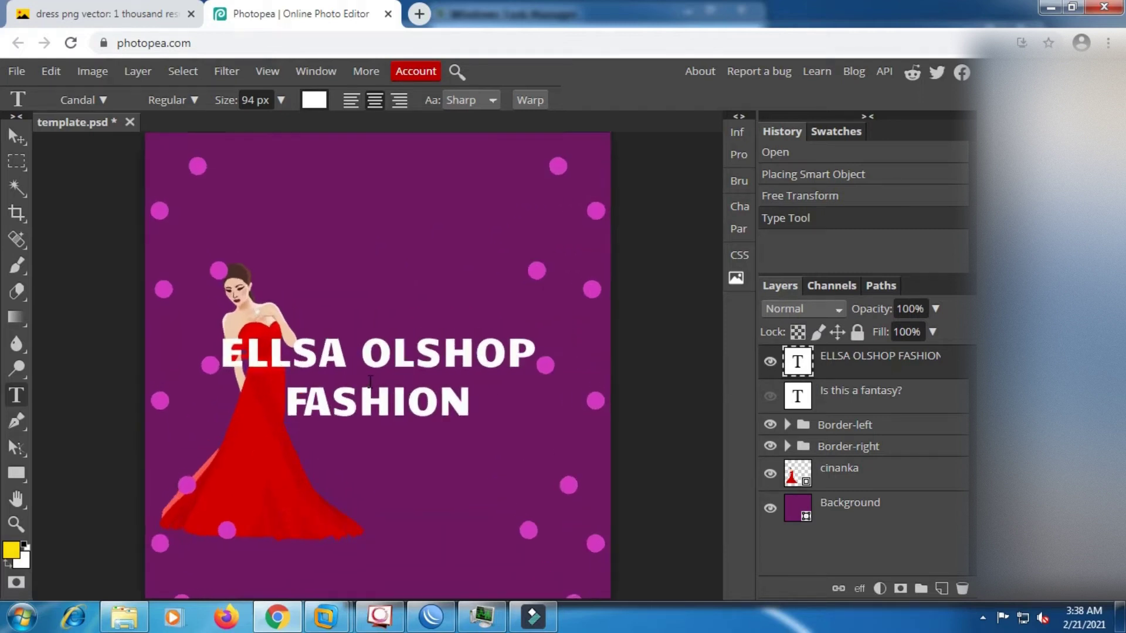
scroll(370, 381, "up", 2)
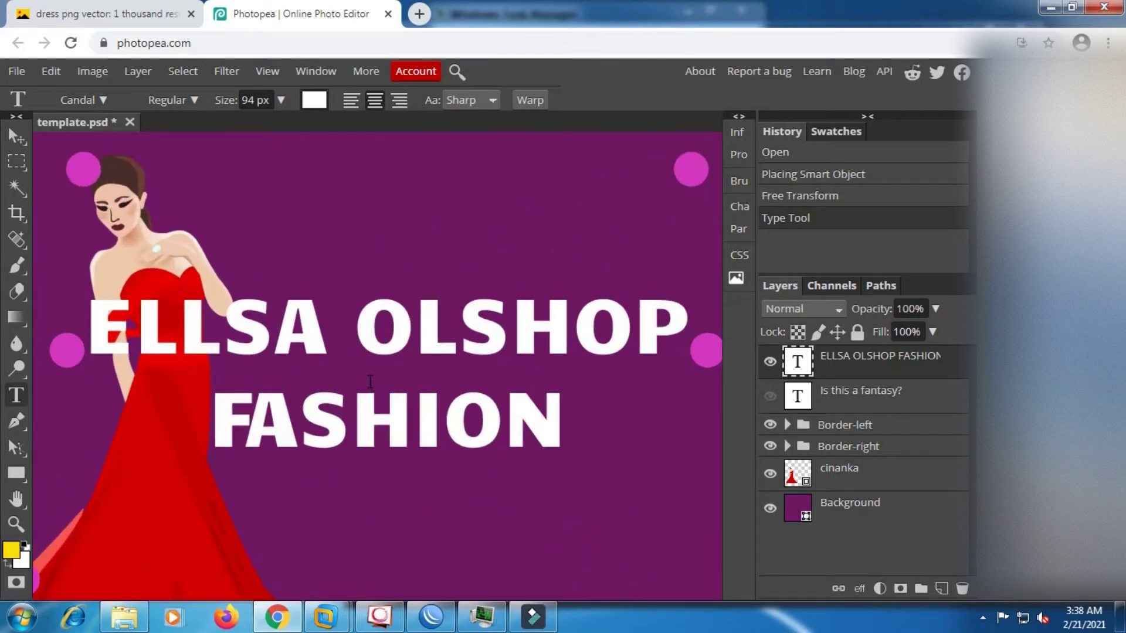
left_click(401, 326)
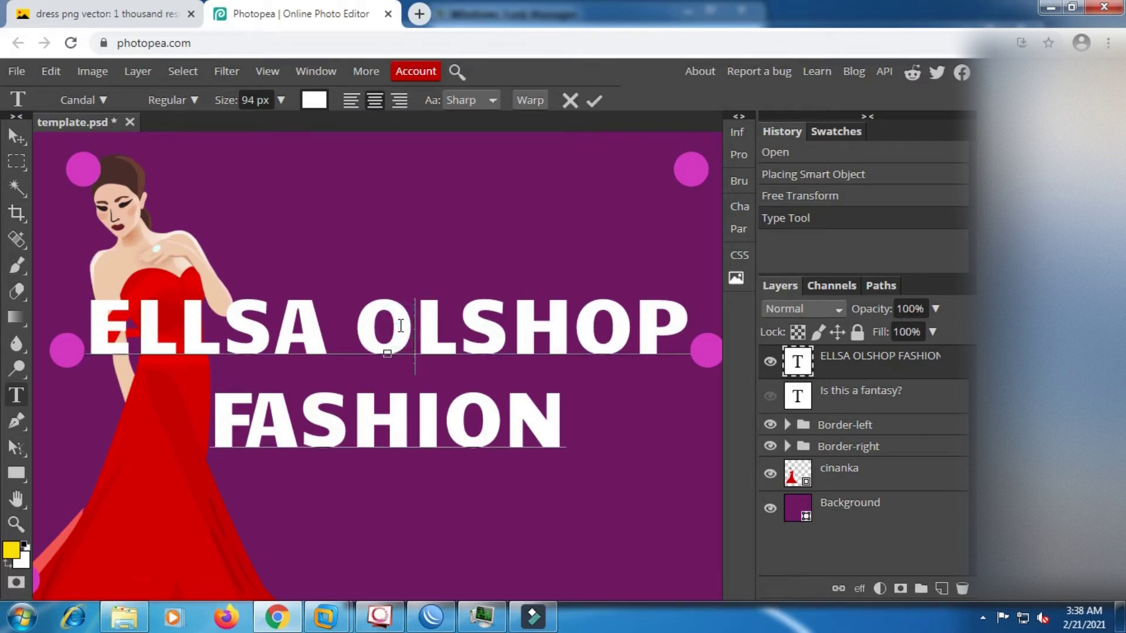
key("ctrl+a")
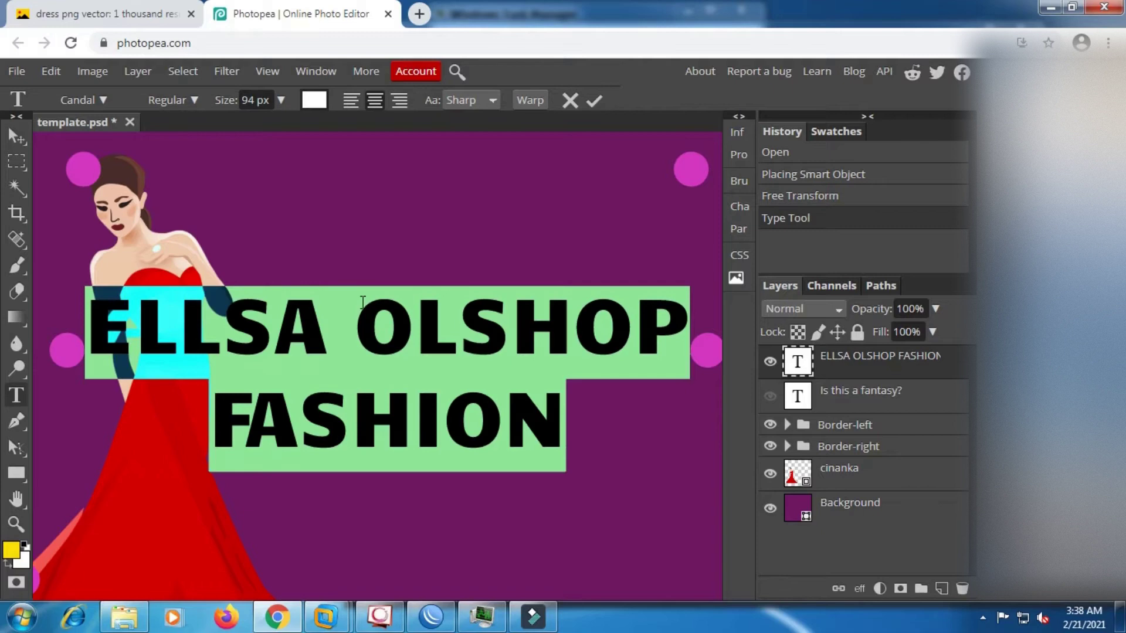
left_click(324, 103)
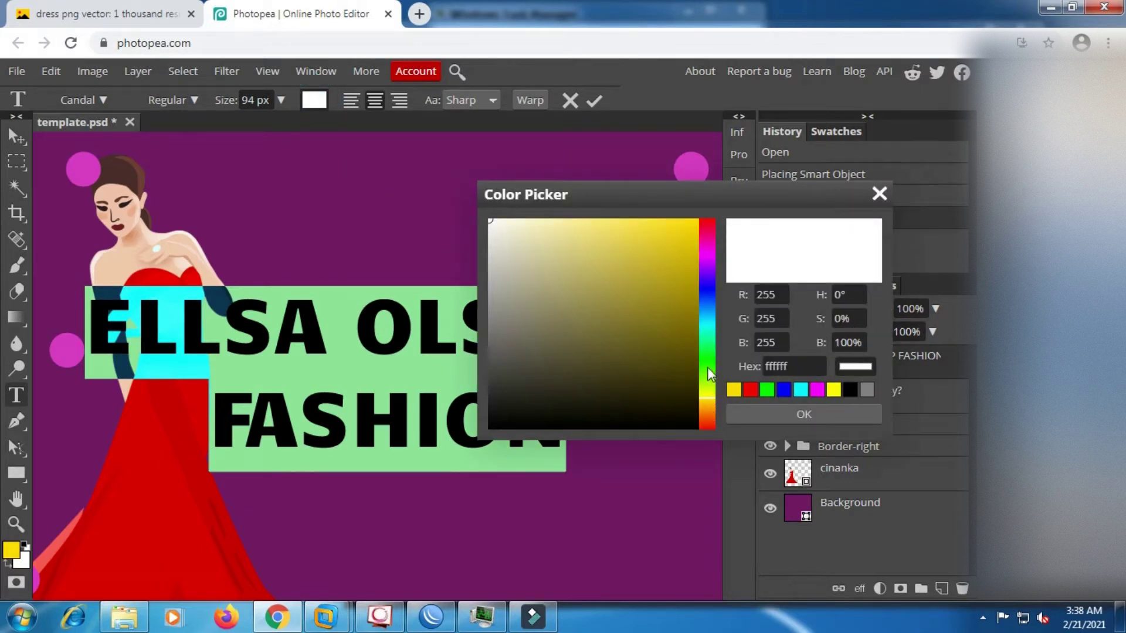
left_click(706, 316)
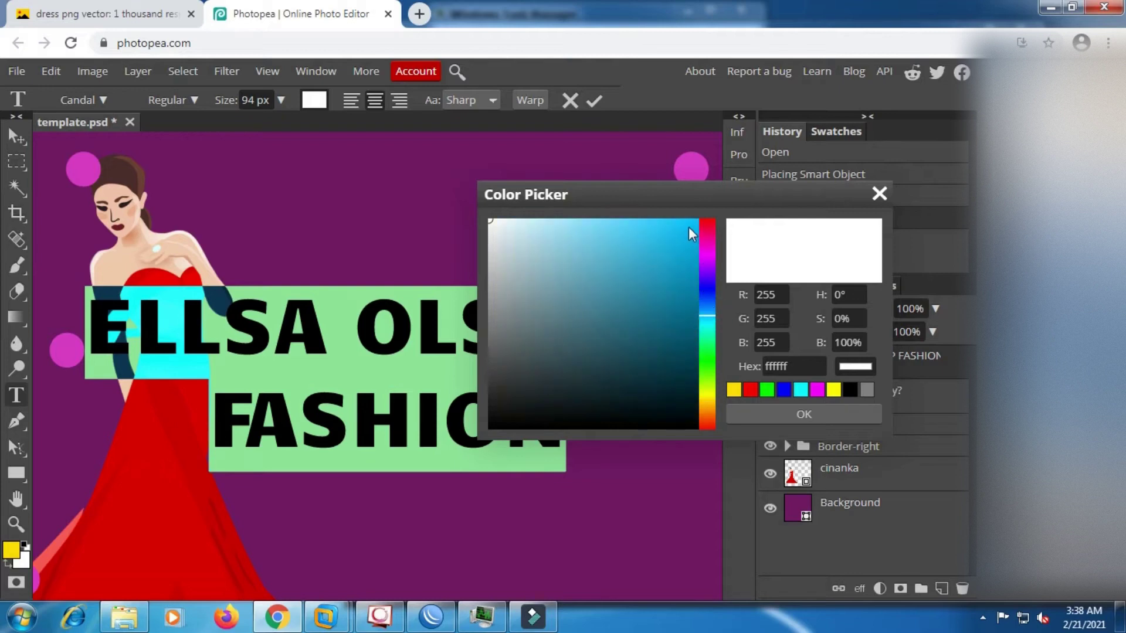
mouse_move(693, 234)
left_mouse_down()
mouse_move(698, 196)
mouse_move(696, 218)
left_mouse_up()
left_click(811, 415)
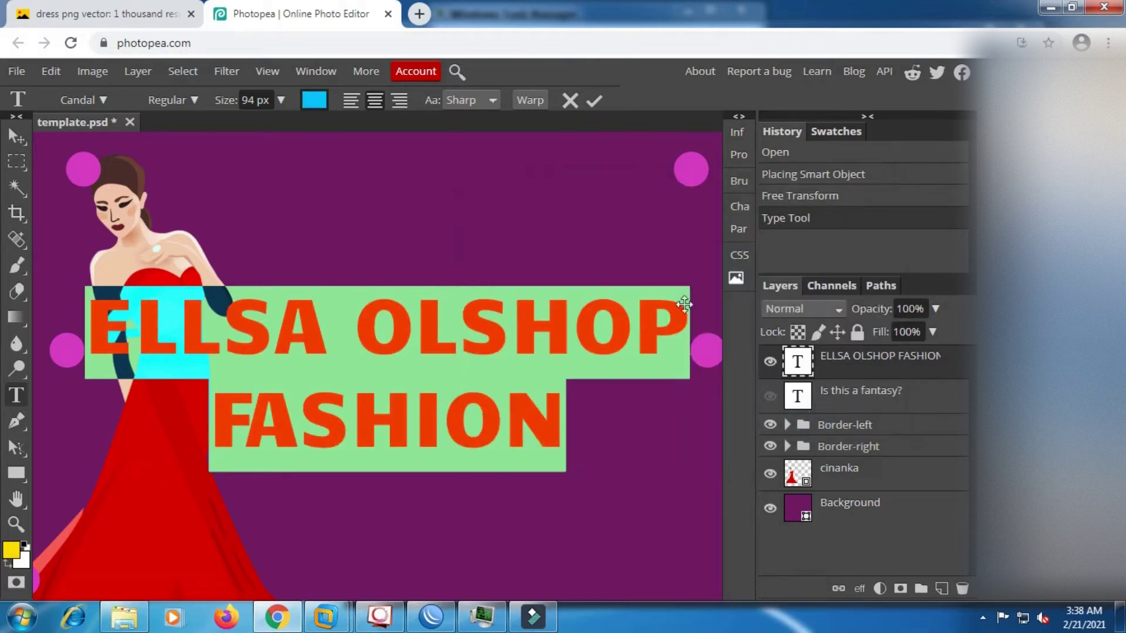
left_click(593, 102)
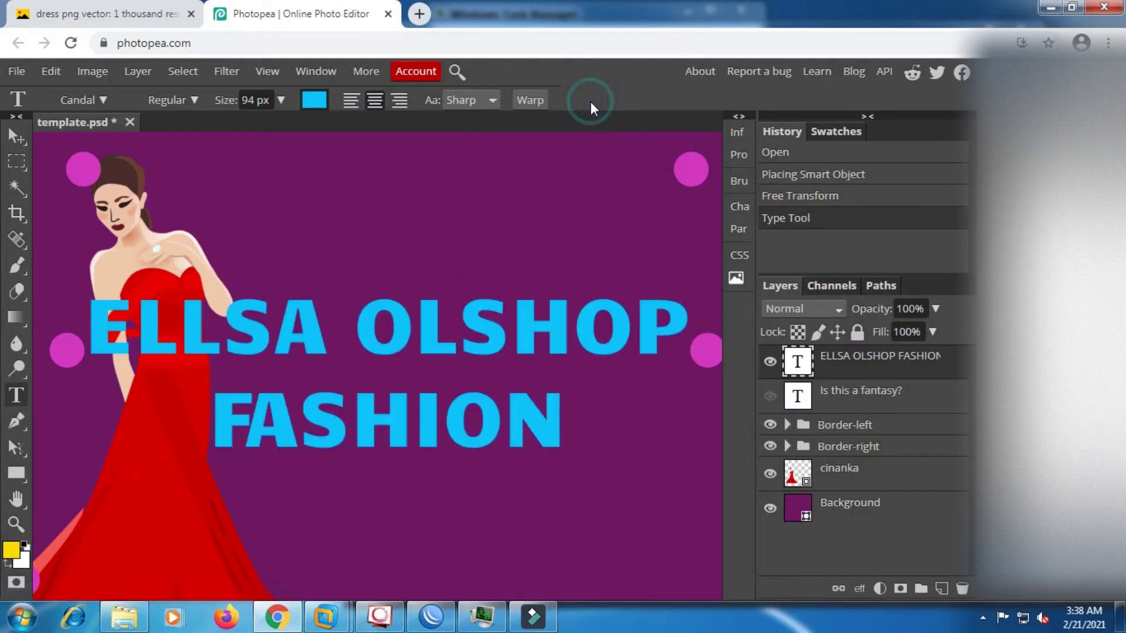
scroll(437, 282, "down", 2)
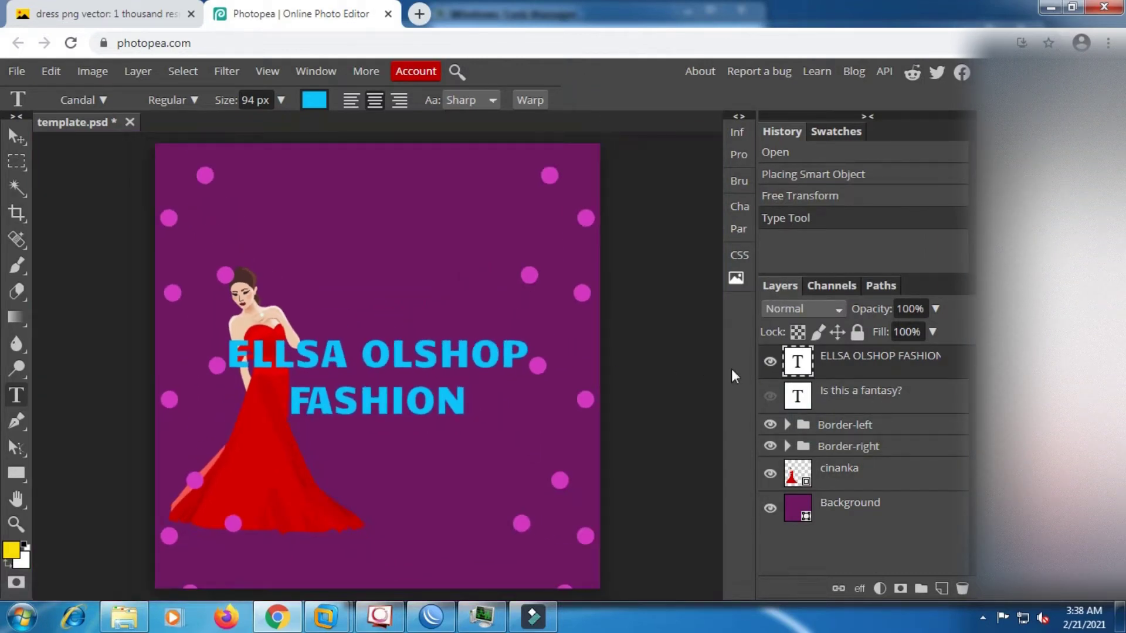
- Open the Layer Style settings for the ELLSA OLSHOP FASHION headline and move the dialog clear of the artwork
right_click(857, 363)
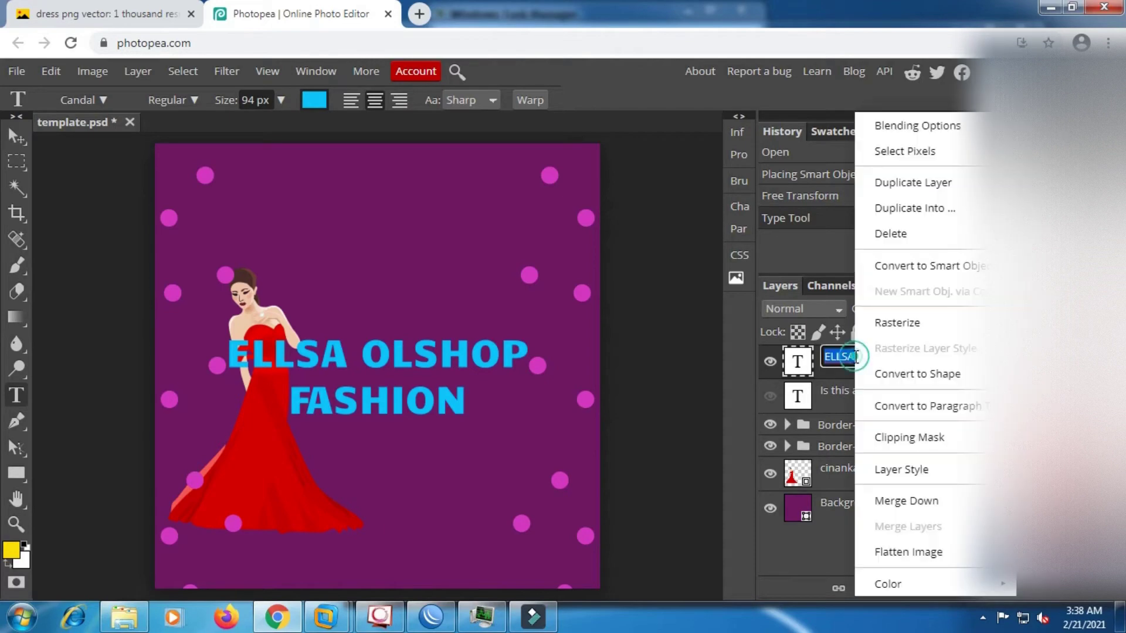
left_click(903, 128)
left_click_drag(450, 198, 880, 196)
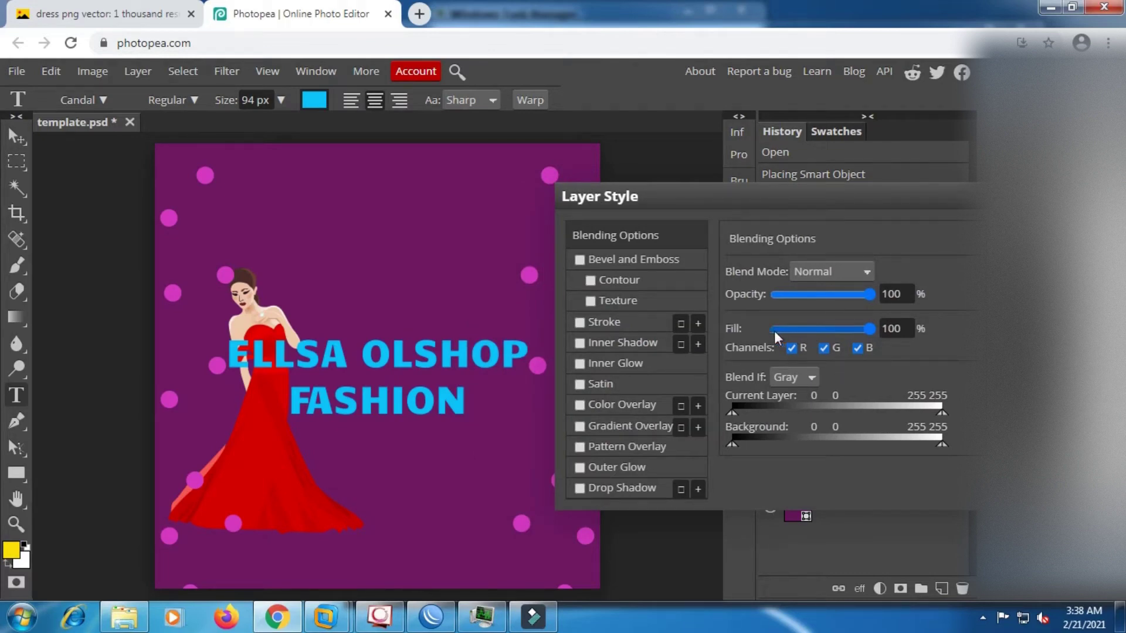
- Add a 4 px outside stroke to the headline, coloured d30000 as sampled from the red gown
left_click(623, 324)
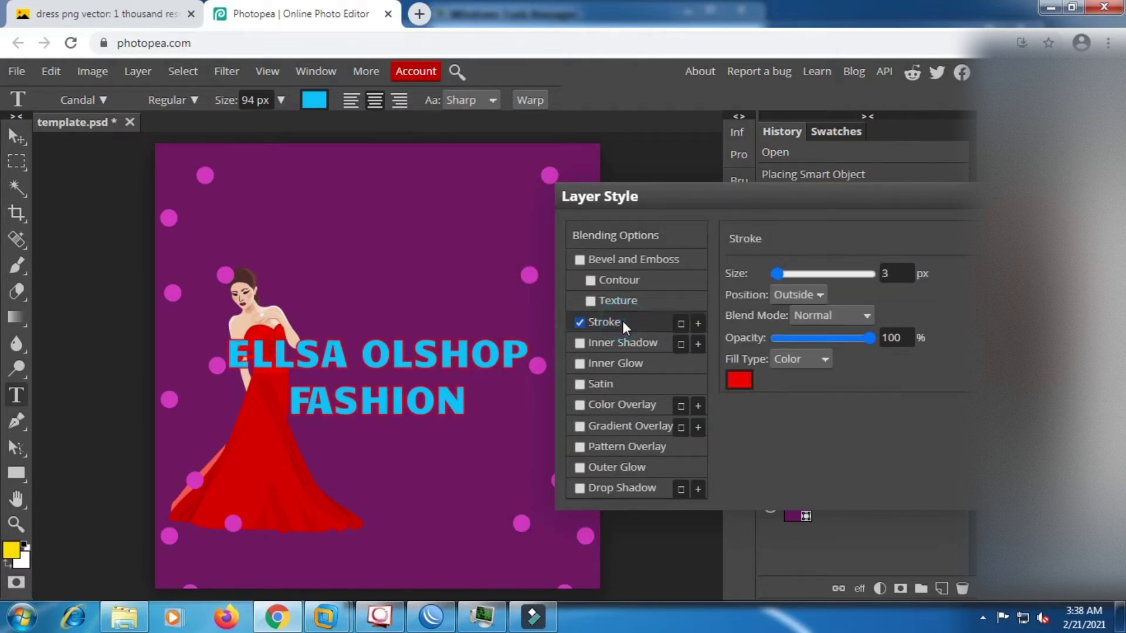
left_click(741, 381)
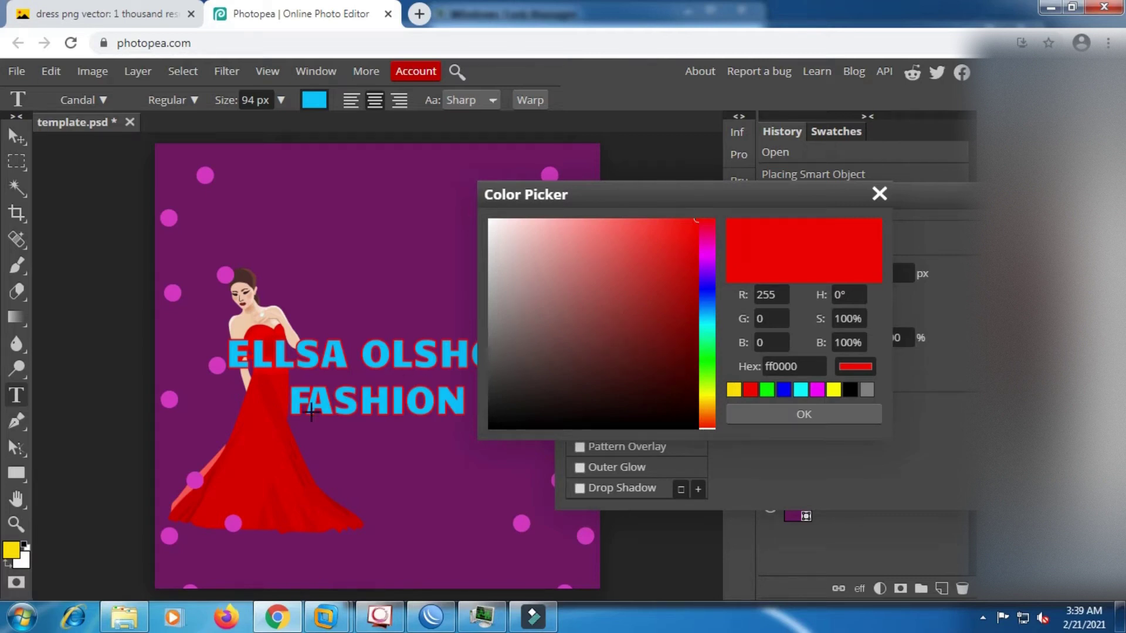
left_click(263, 403)
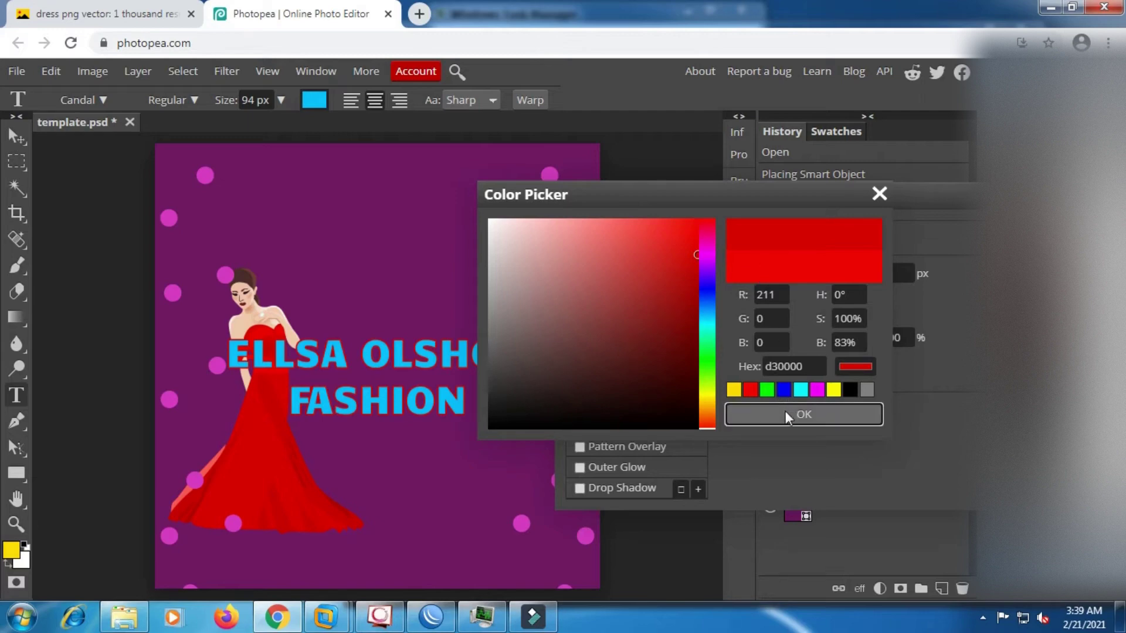
left_click(785, 413)
double_click(899, 274)
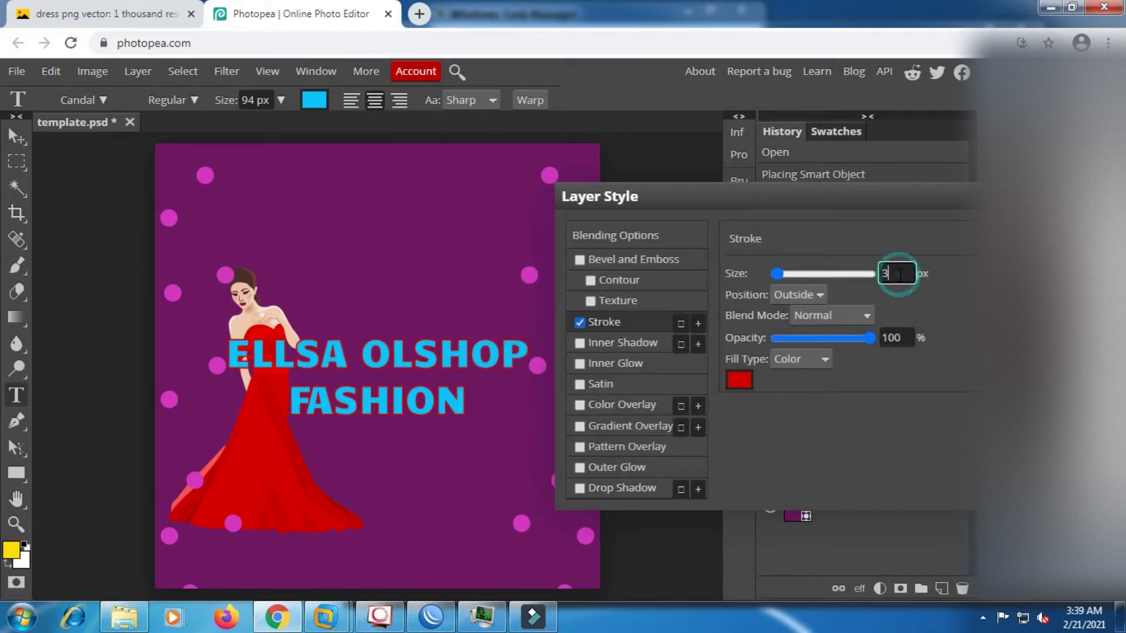
type("6")
key("BackSpace")
type("4")
- Enable Bevel and Emboss on the headline and turn off its stroke
left_click(607, 255)
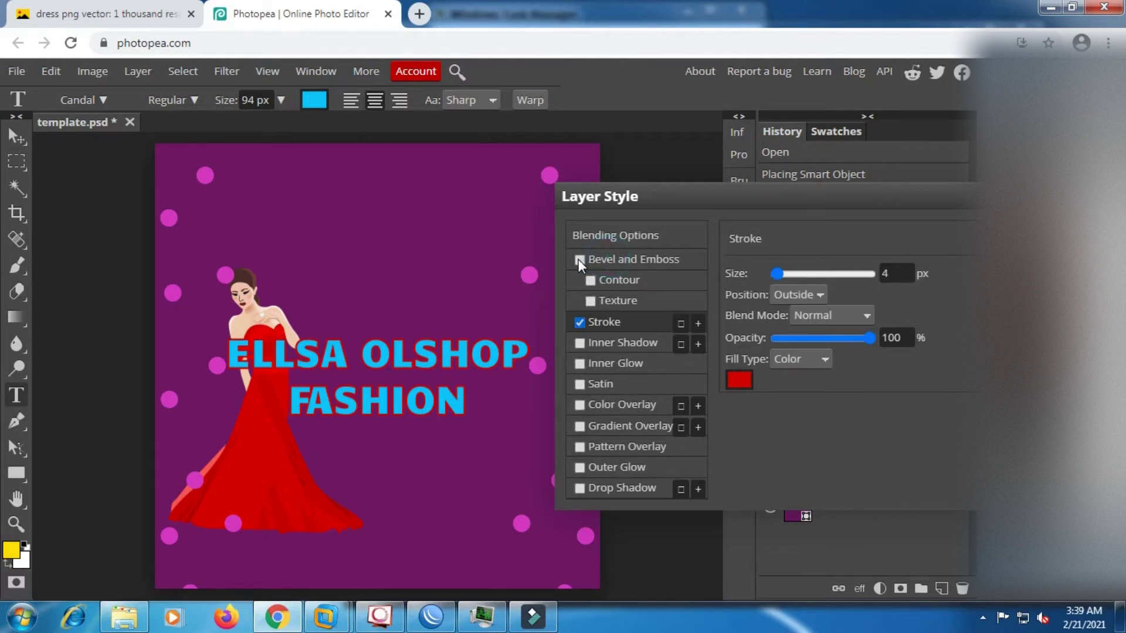
left_click(578, 259)
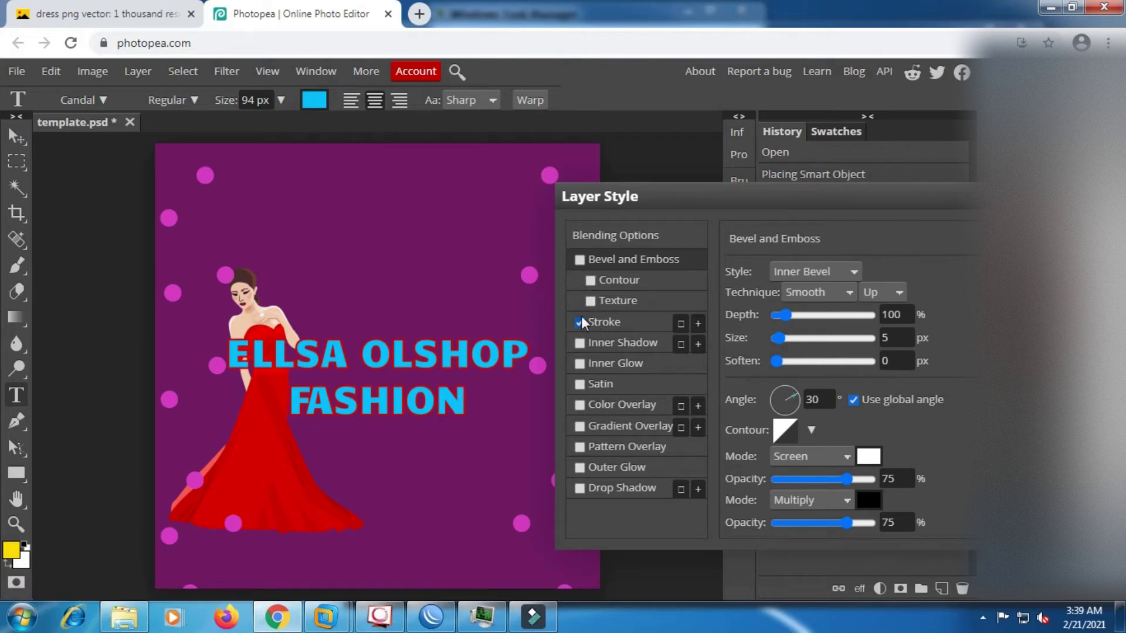
left_click(578, 260)
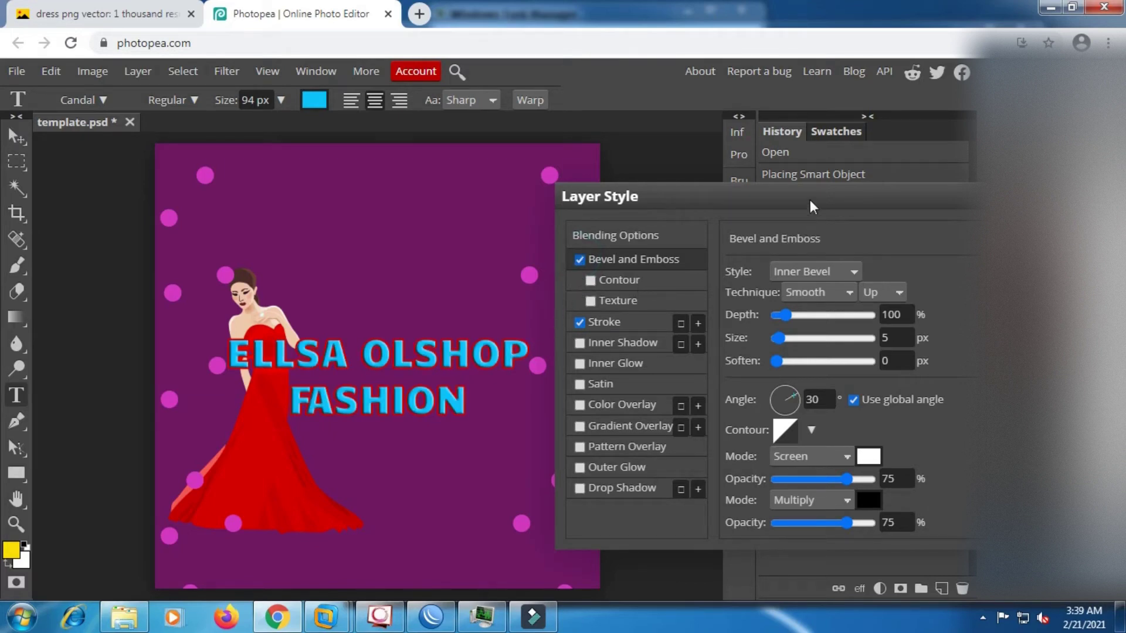
scroll(421, 378, "up", 5)
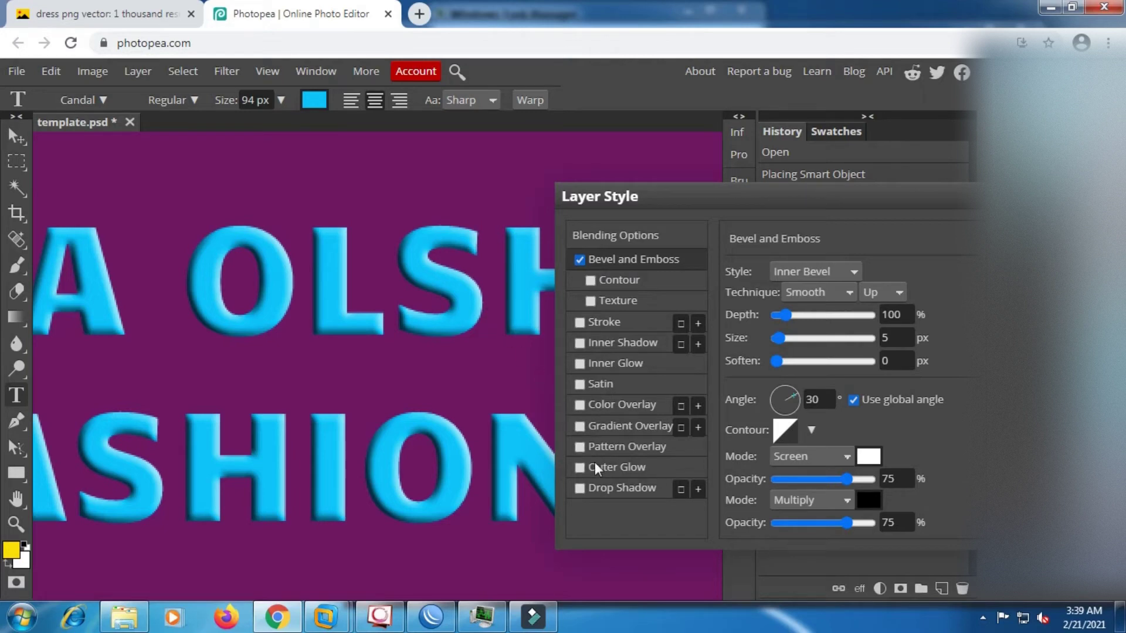
- Add a drop shadow with a 6 px distance to the headline and confirm the layer style
left_click(577, 492)
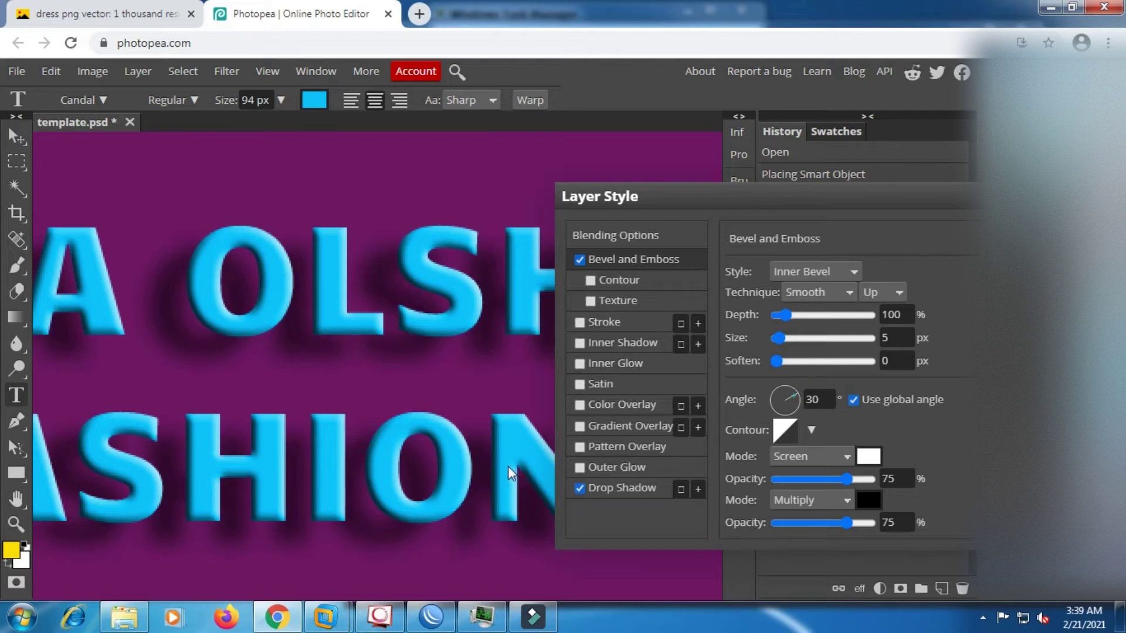
left_click(636, 486)
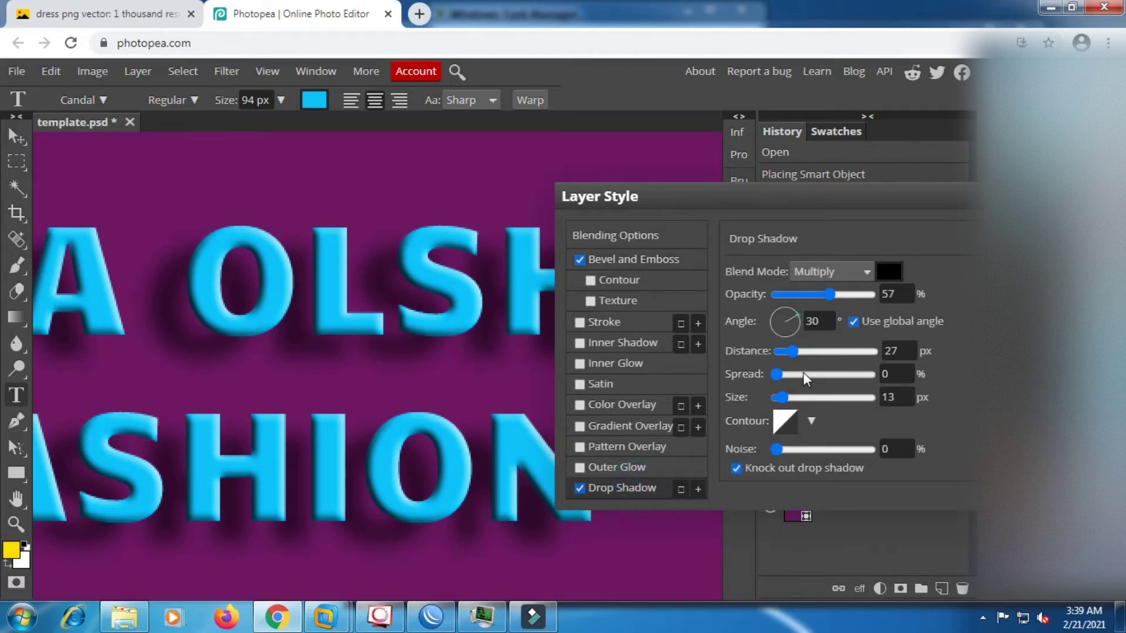
left_click(785, 350)
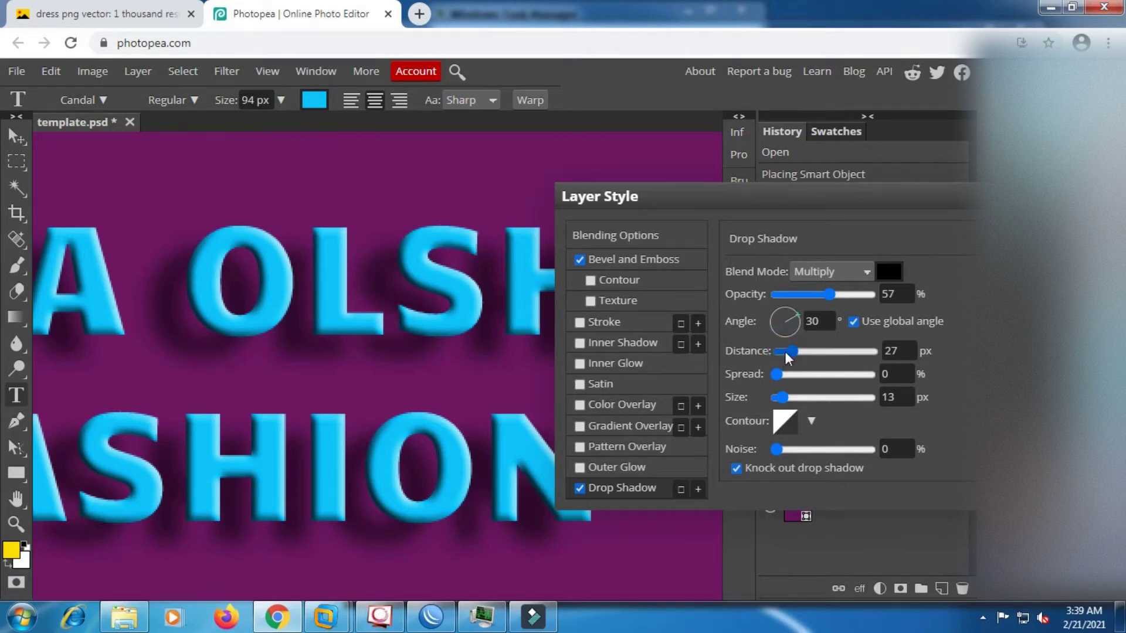
left_click_drag(789, 350, 782, 349)
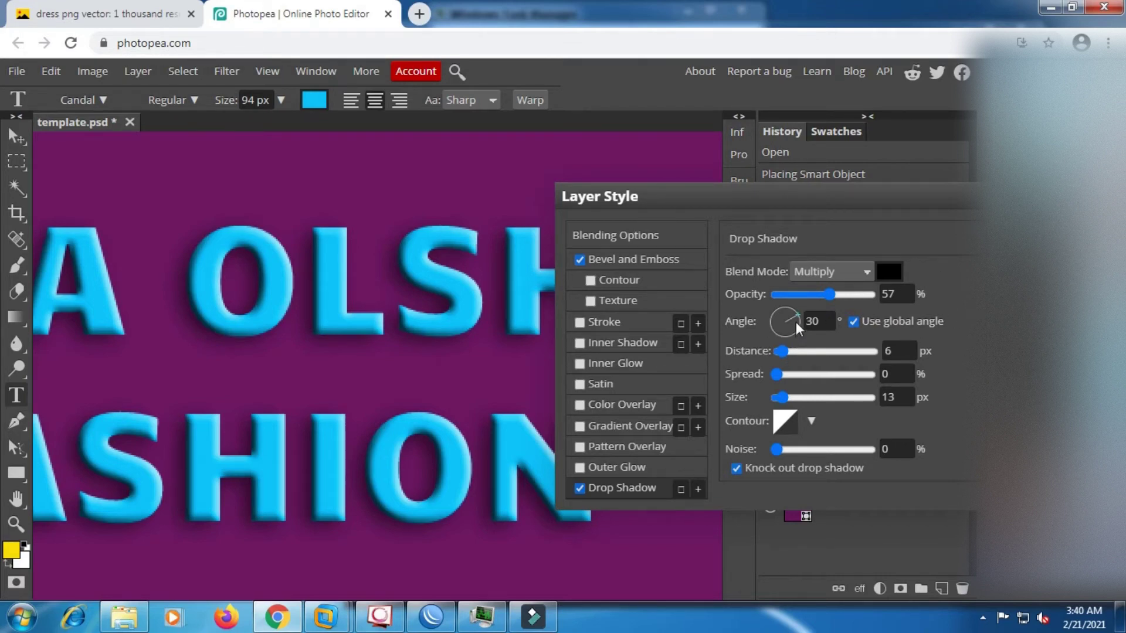
left_click(1024, 236)
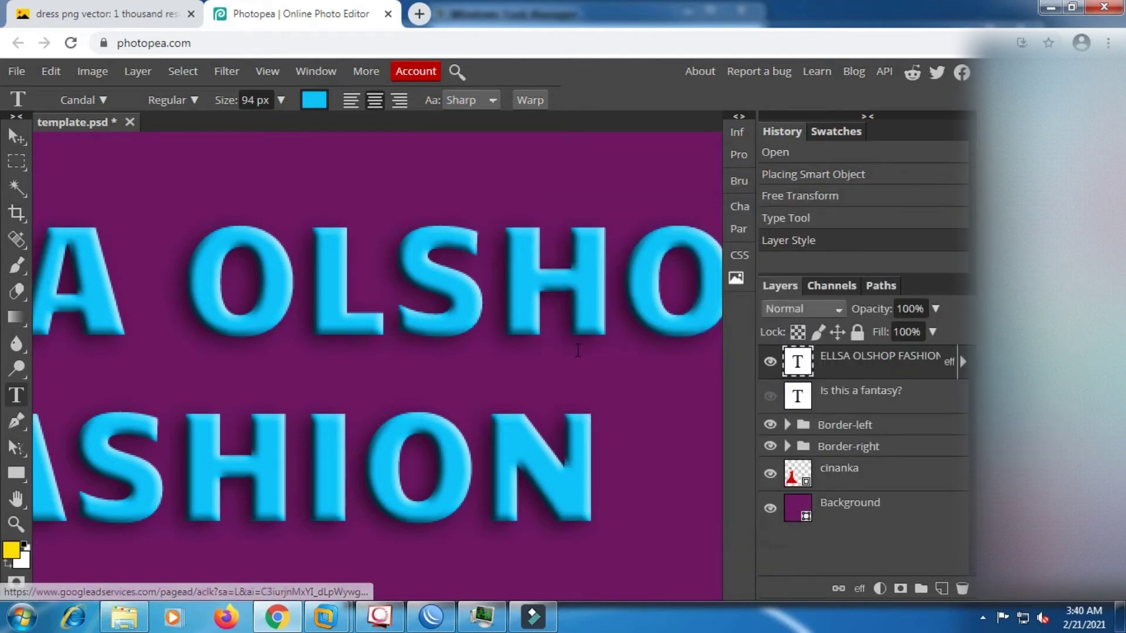
- Create a new empty layer directly above the Background layer and use yellow as the foreground colour
scroll(577, 350, "down", 7)
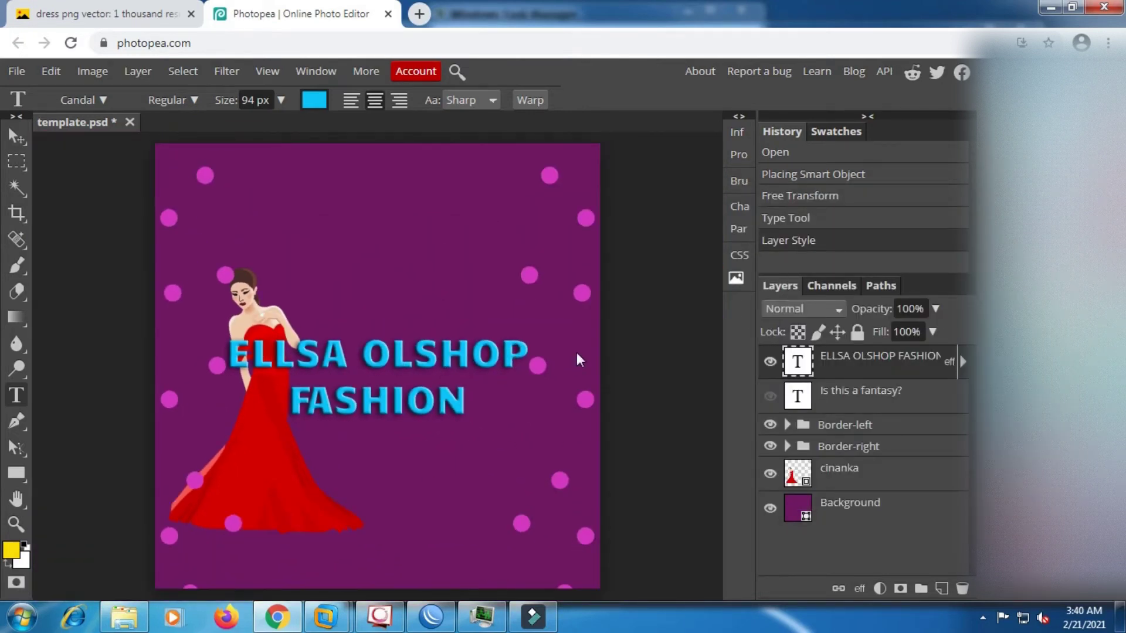
left_click(871, 507)
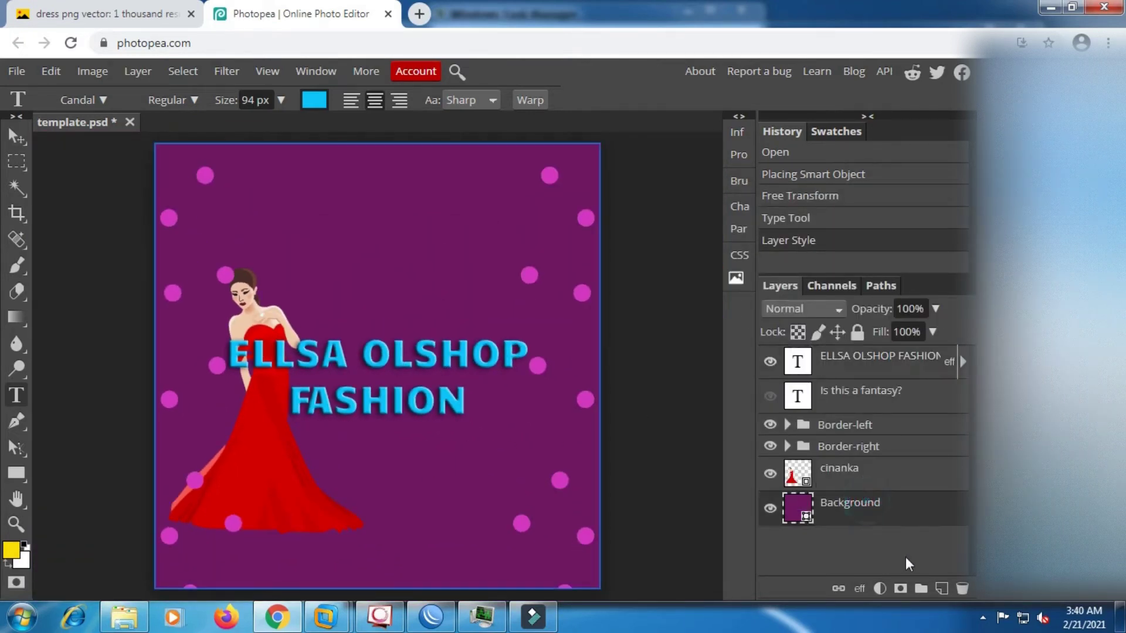
left_click(942, 588)
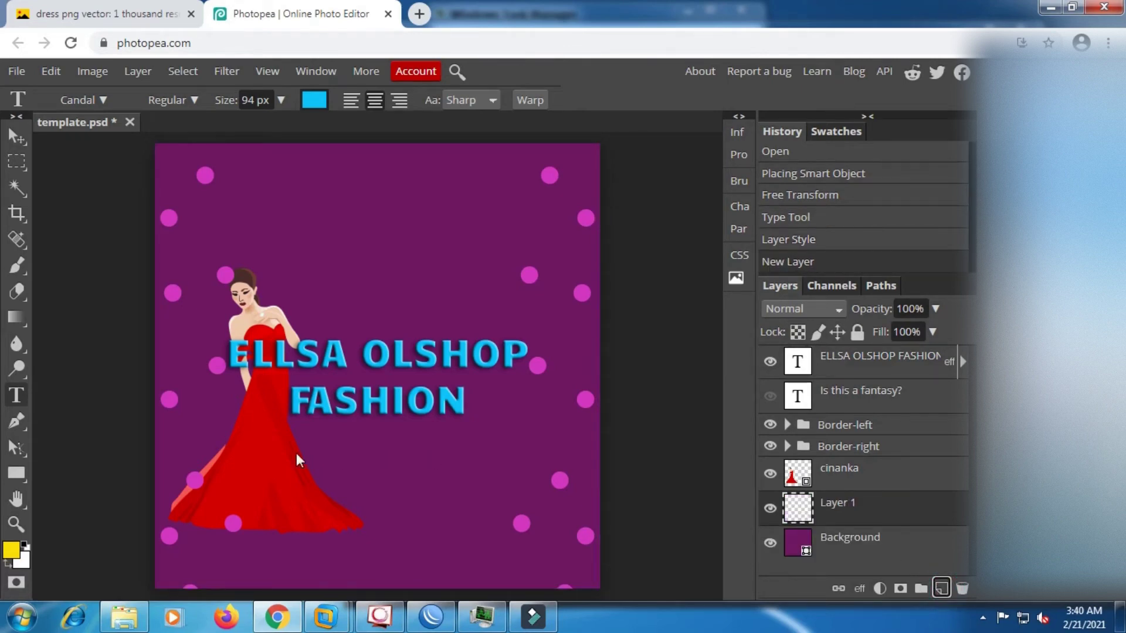
left_click(11, 554)
left_click_drag(697, 220, 713, 224)
left_click(790, 418)
- Stamp a solid yellow circle behind the headline with a hard round brush about 580 px in size
left_click(15, 265)
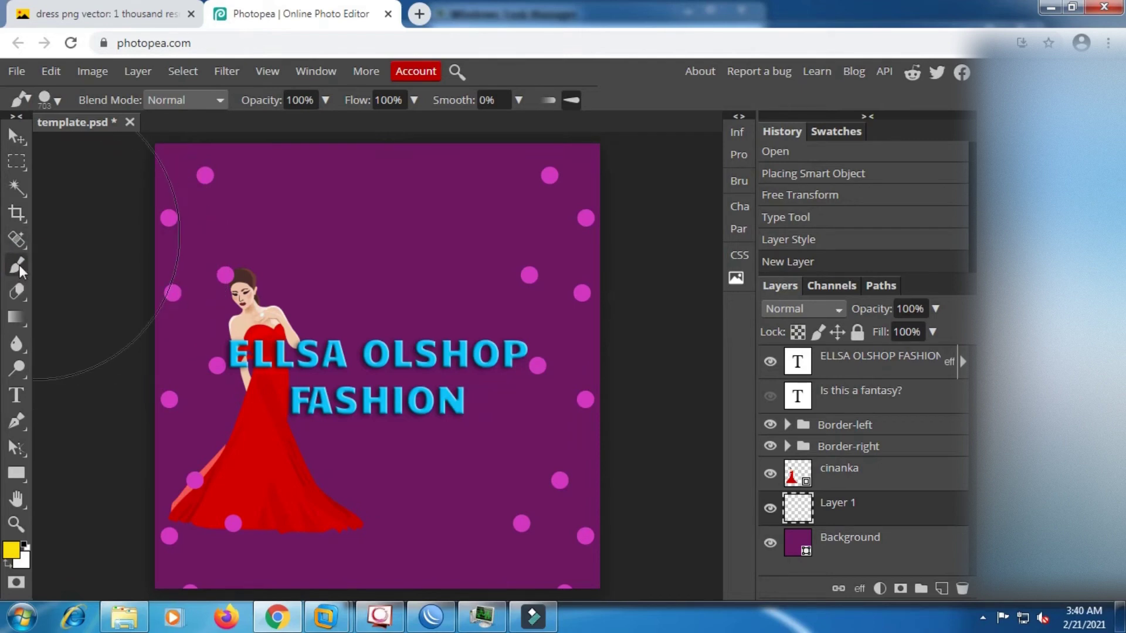
right_click(439, 303)
left_click(516, 396)
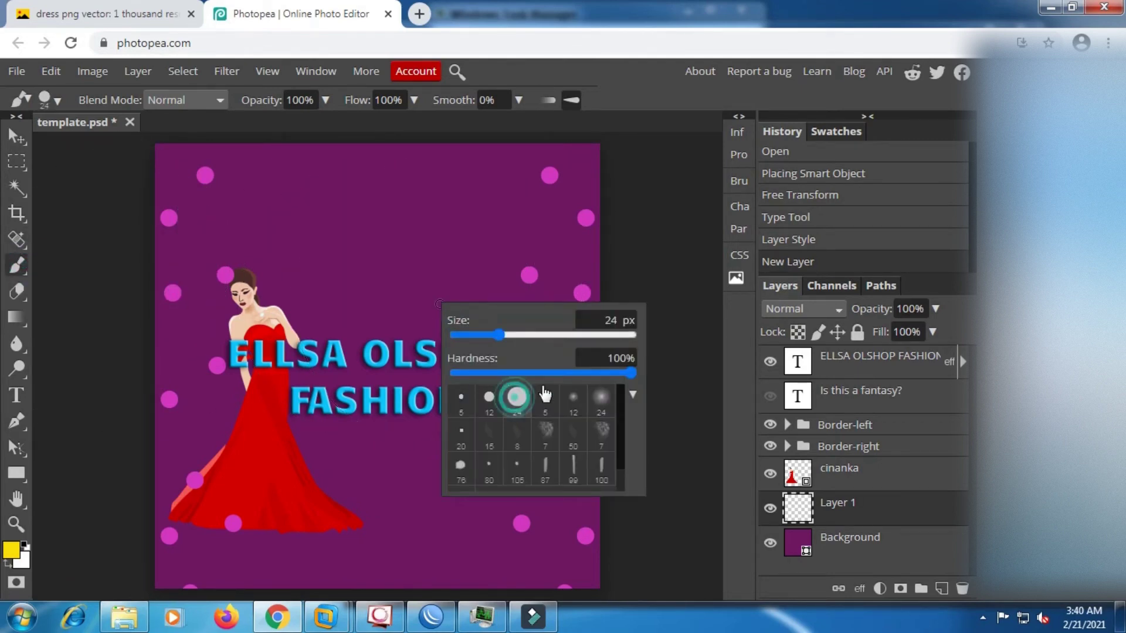
left_click(589, 336)
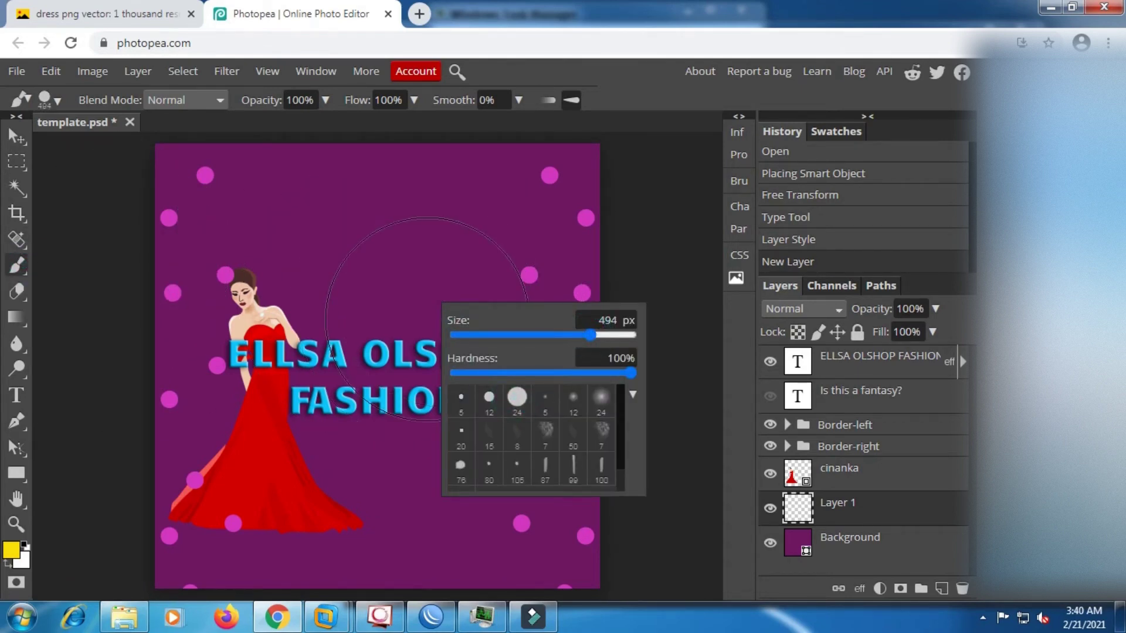
left_click(598, 338)
left_click(650, 72)
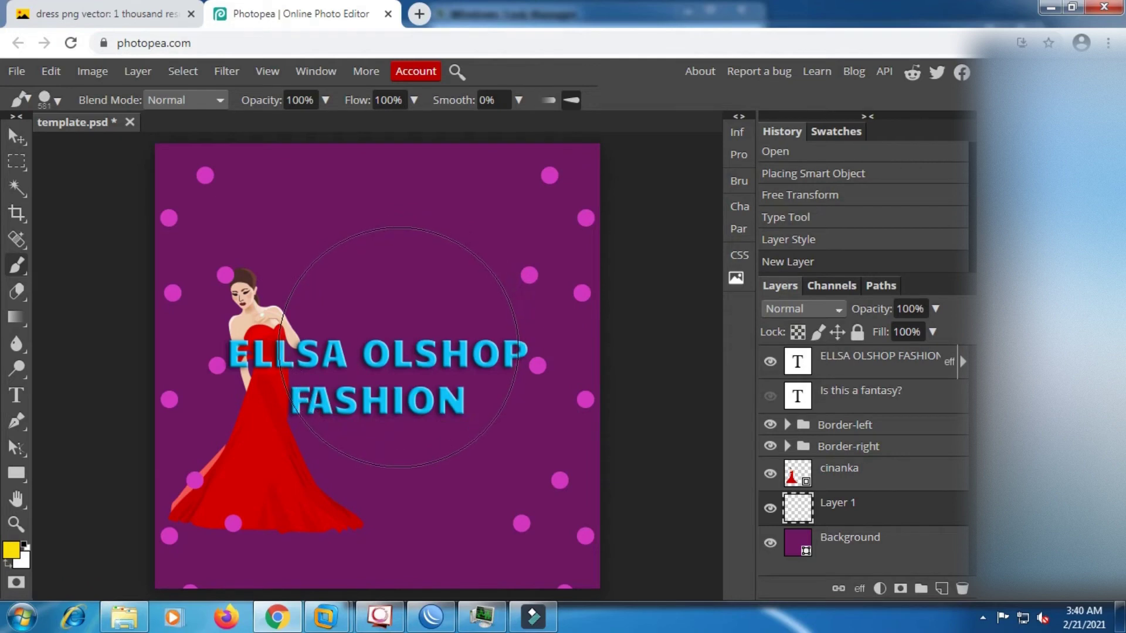
left_click(408, 344)
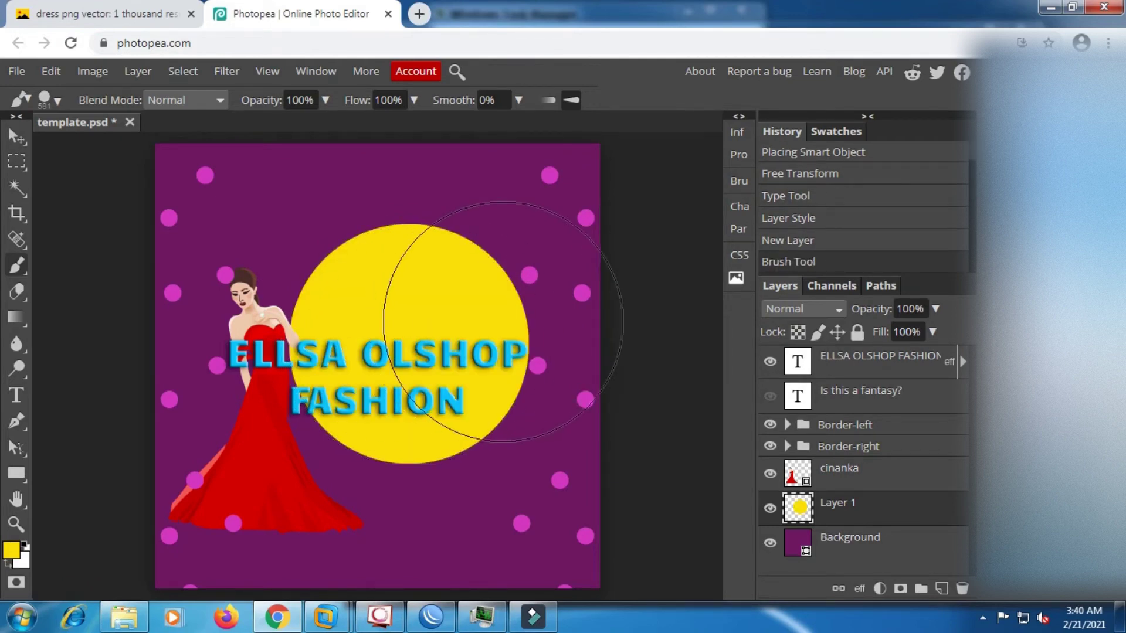
- Enlarge the yellow circle proportionally to about 129% with Free Transform and commit it
scroll(461, 300, "down", 2)
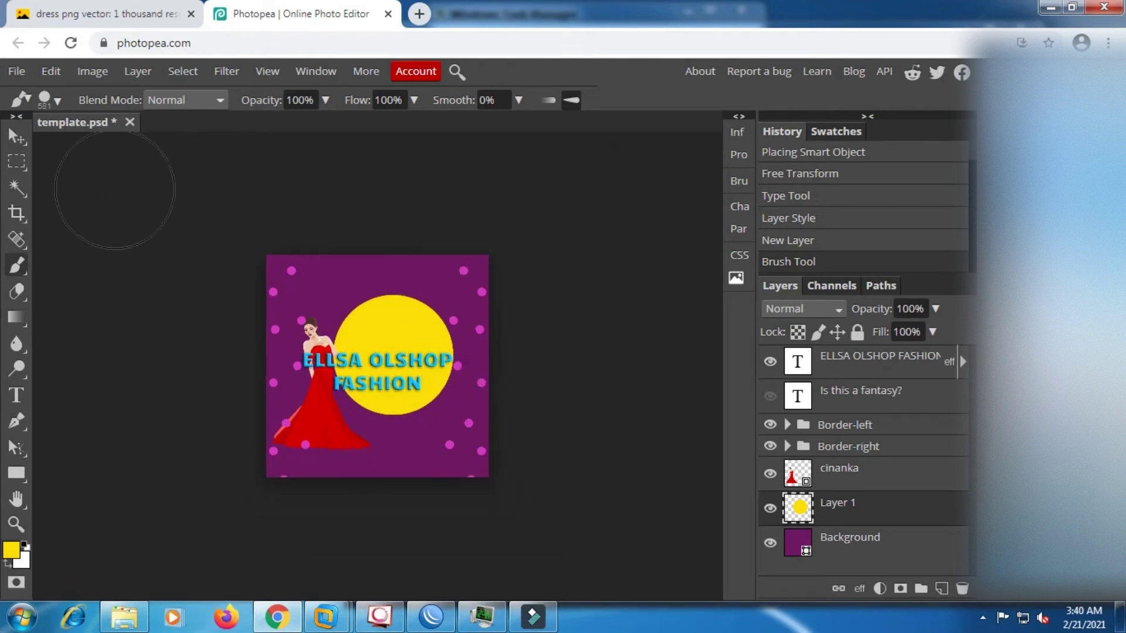
left_click(16, 161)
right_click(306, 285)
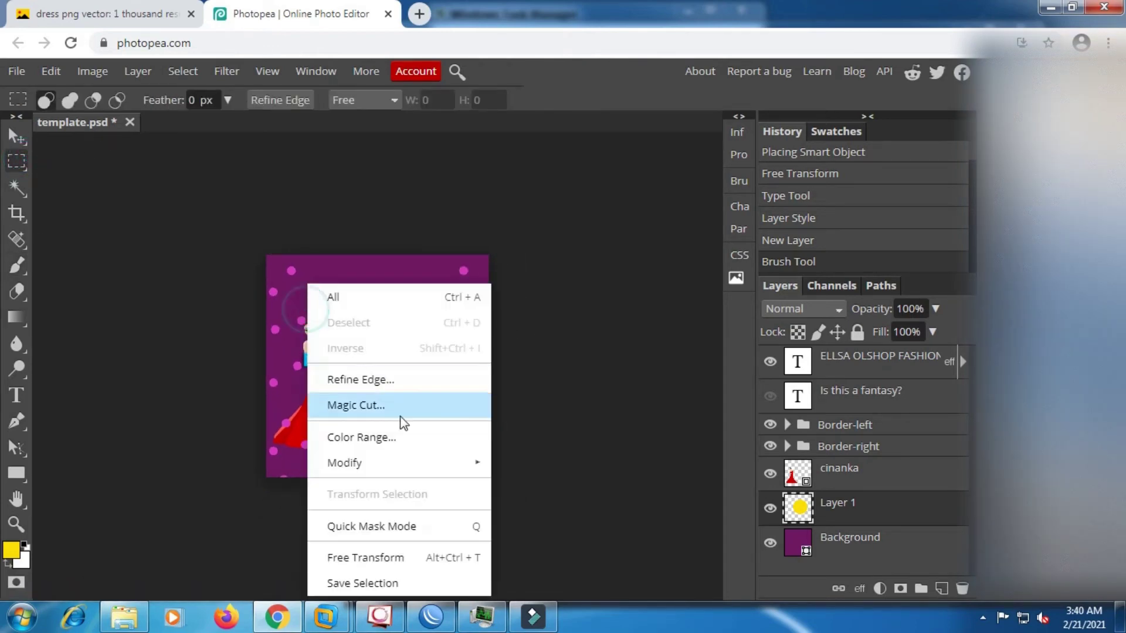
left_click(386, 557)
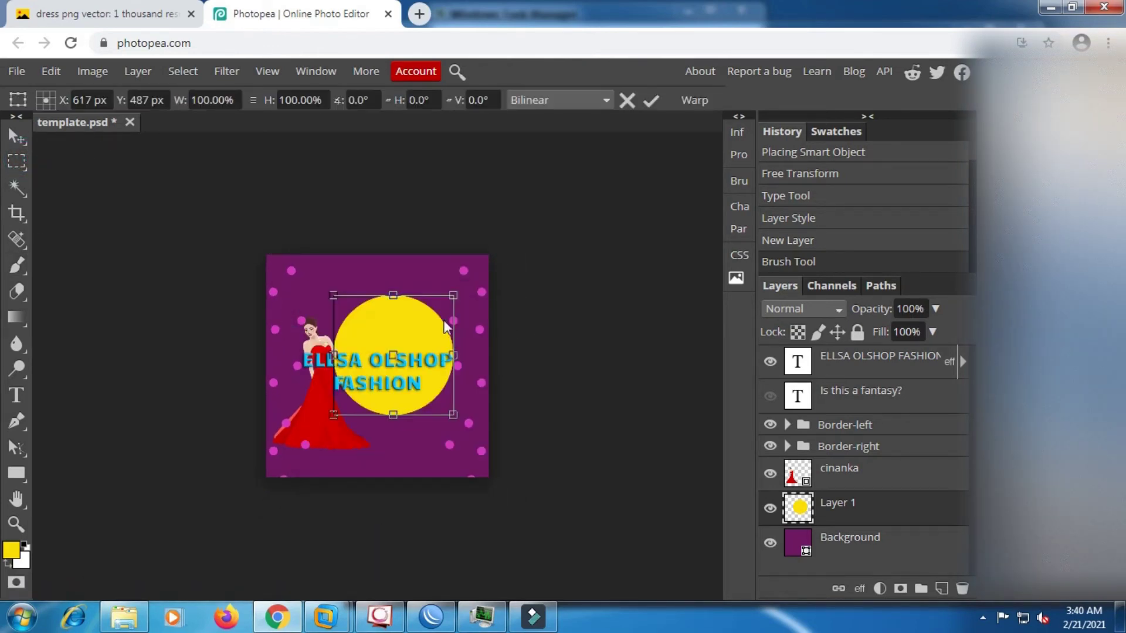
left_click_drag(455, 297, 472, 281)
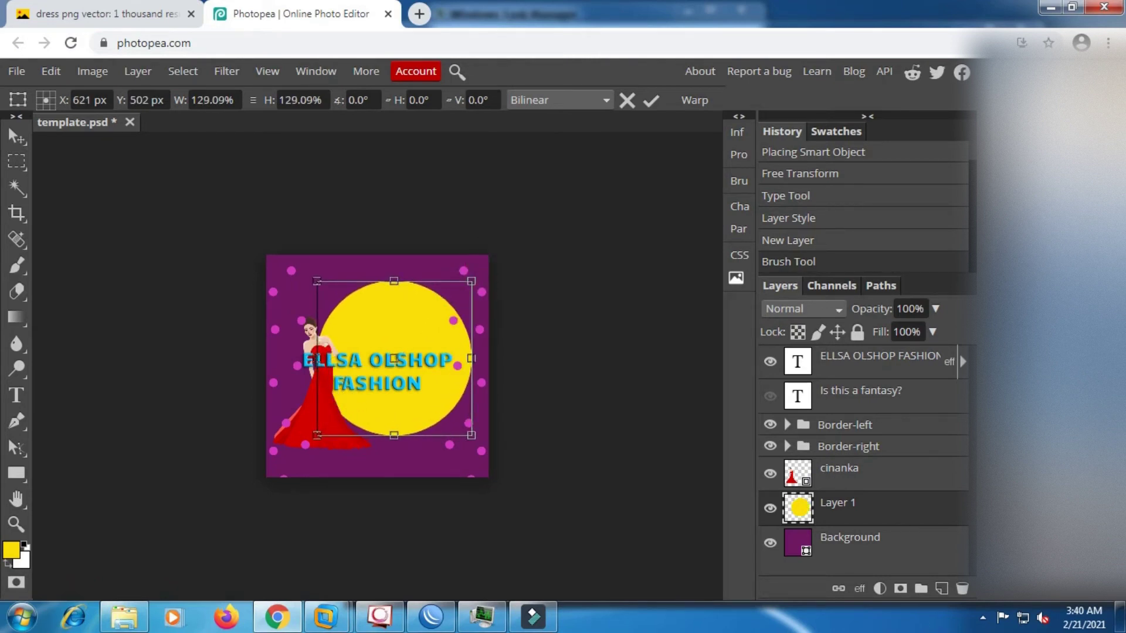
left_click(651, 101)
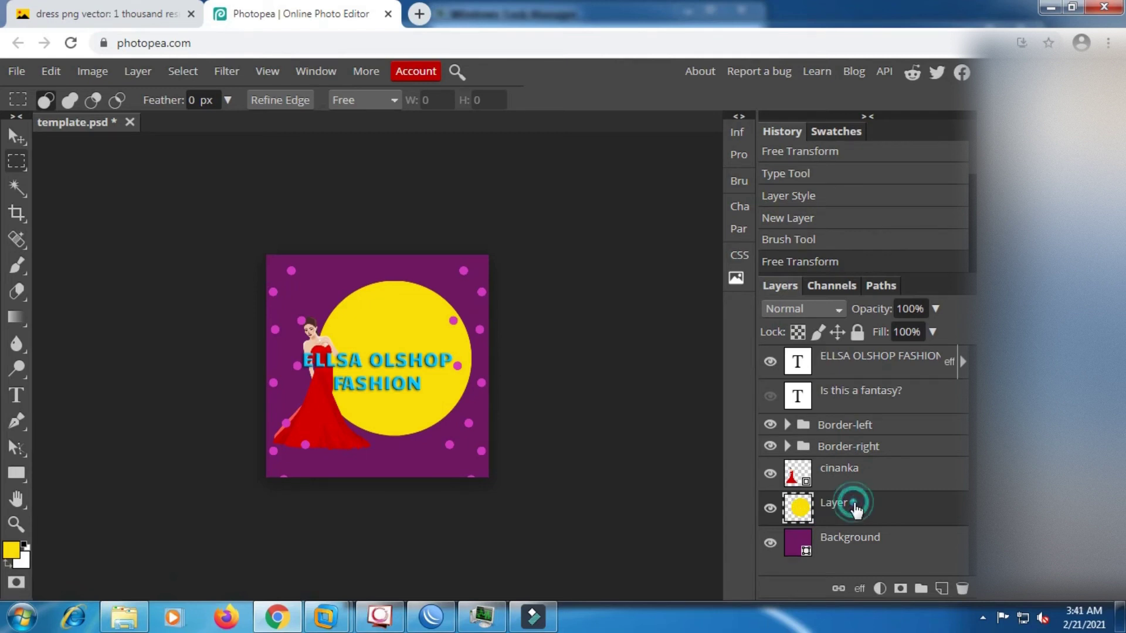
- Select the whole canvas area and centre the yellow circle within it horizontally and vertically
right_click(18, 160)
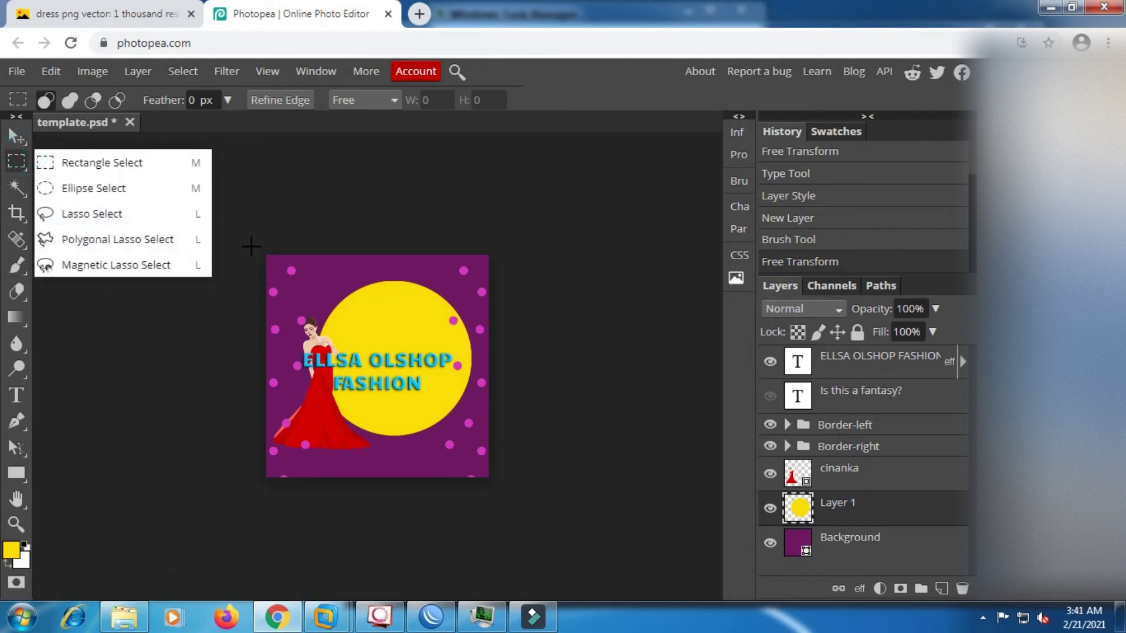
left_click(70, 159)
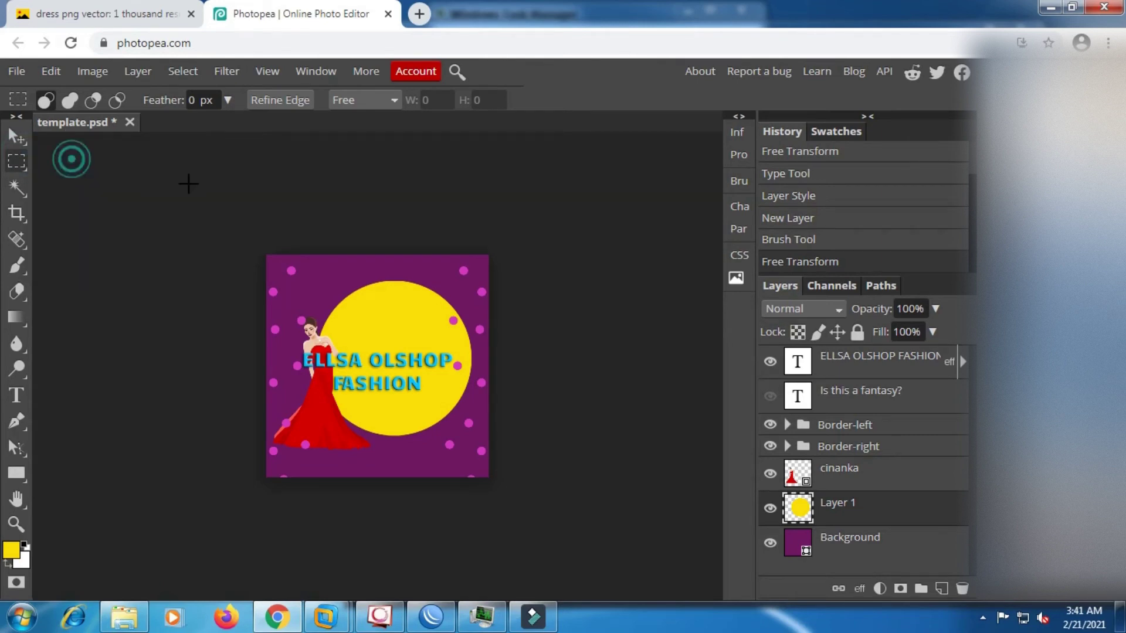
left_click_drag(250, 238, 495, 433)
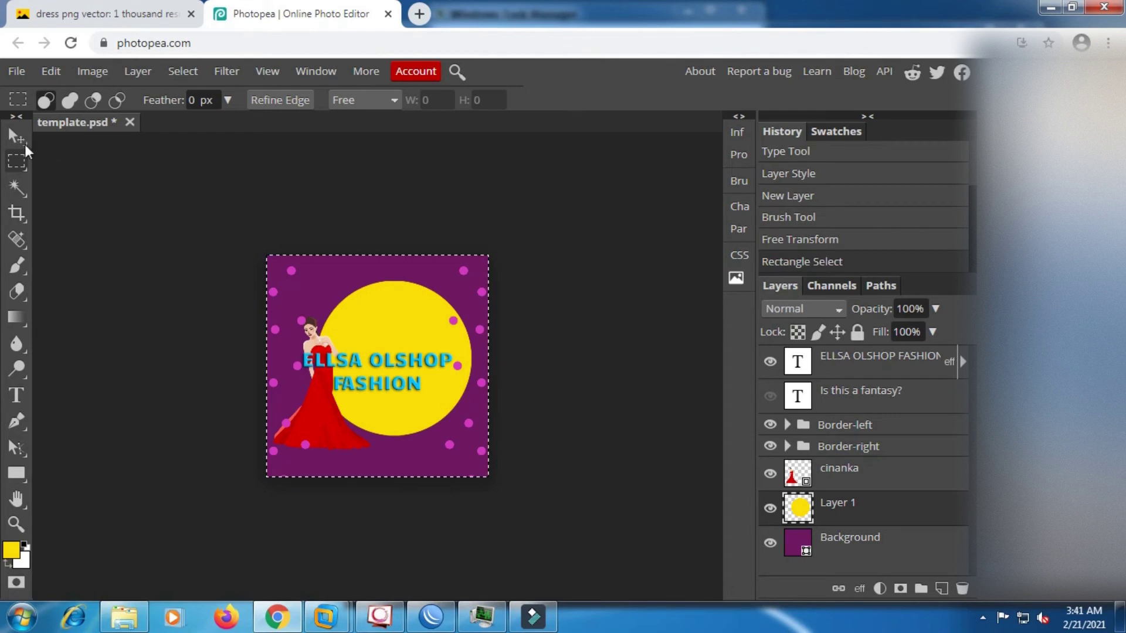
left_click(9, 134)
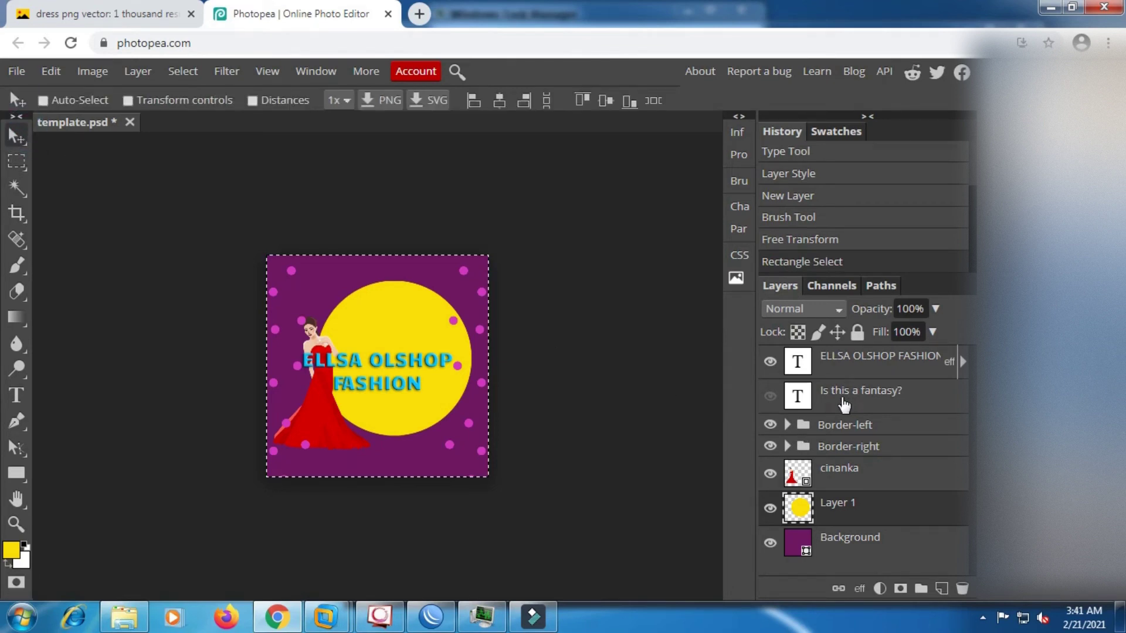
left_click(501, 102)
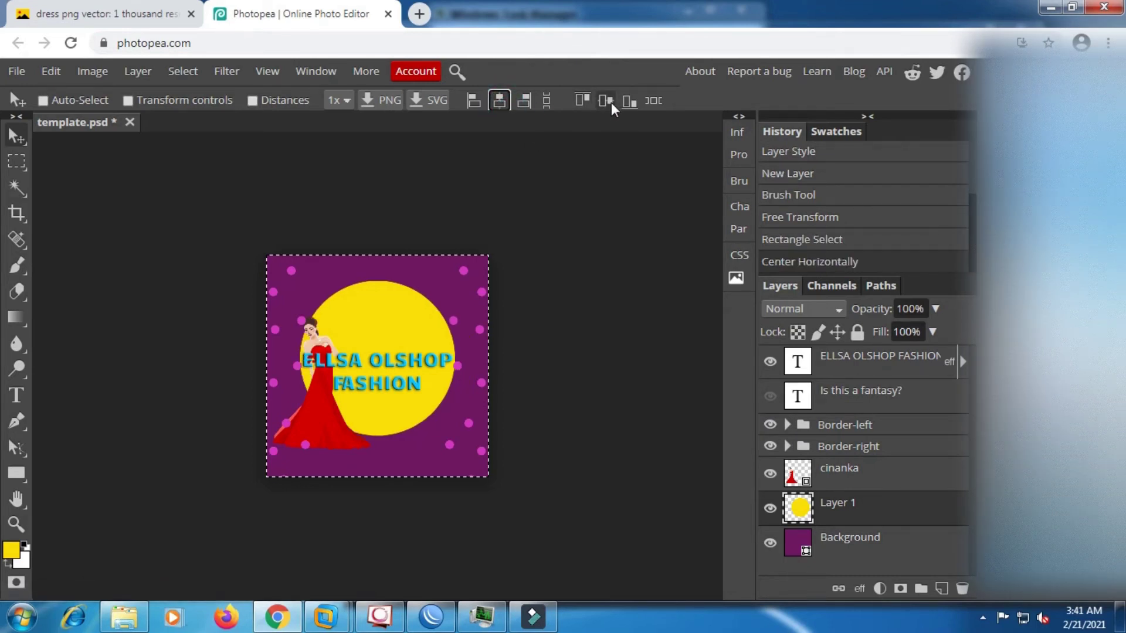
left_click(606, 100)
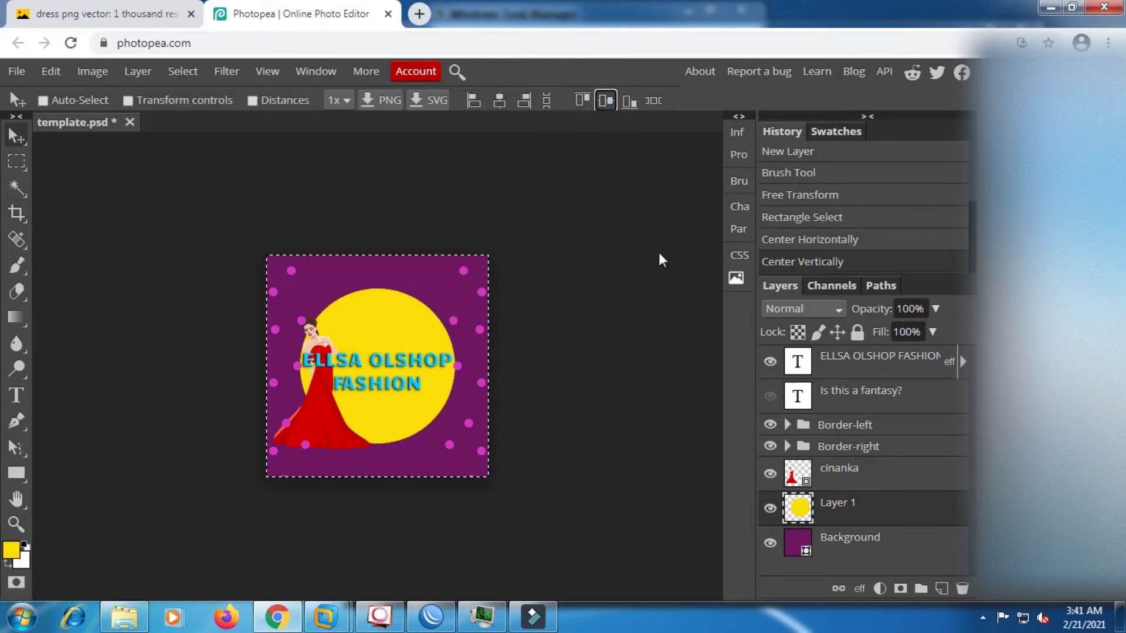
- Centre the ELLSA OLSHOP FASHION text layer horizontally and vertically within the canvas selection and remove the selection
left_click(867, 374)
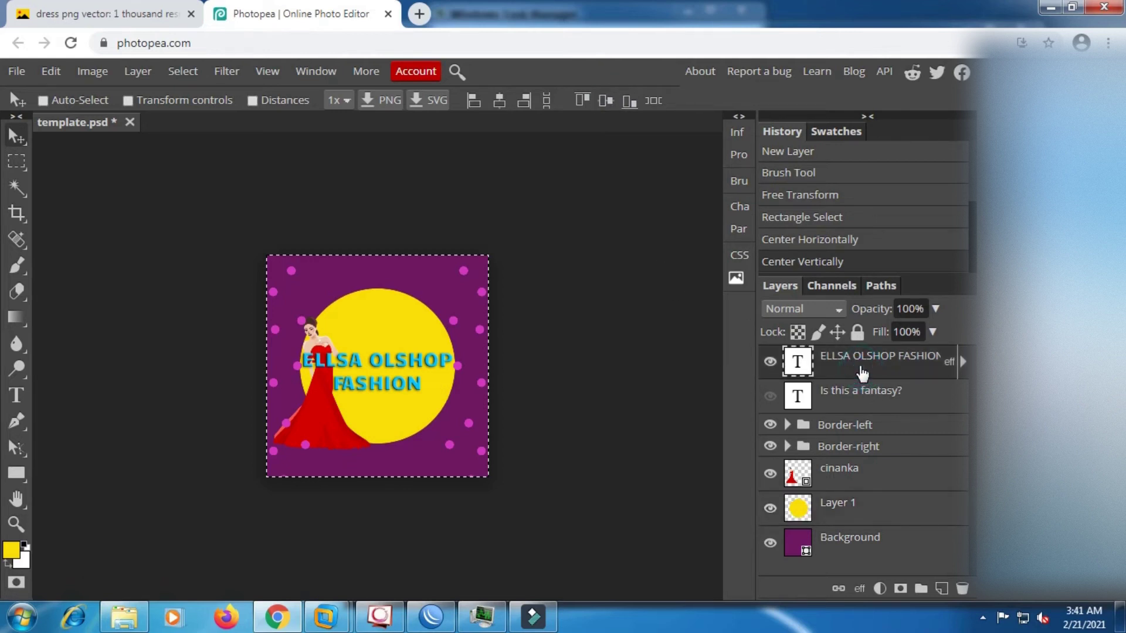
left_click(496, 101)
left_click(600, 104)
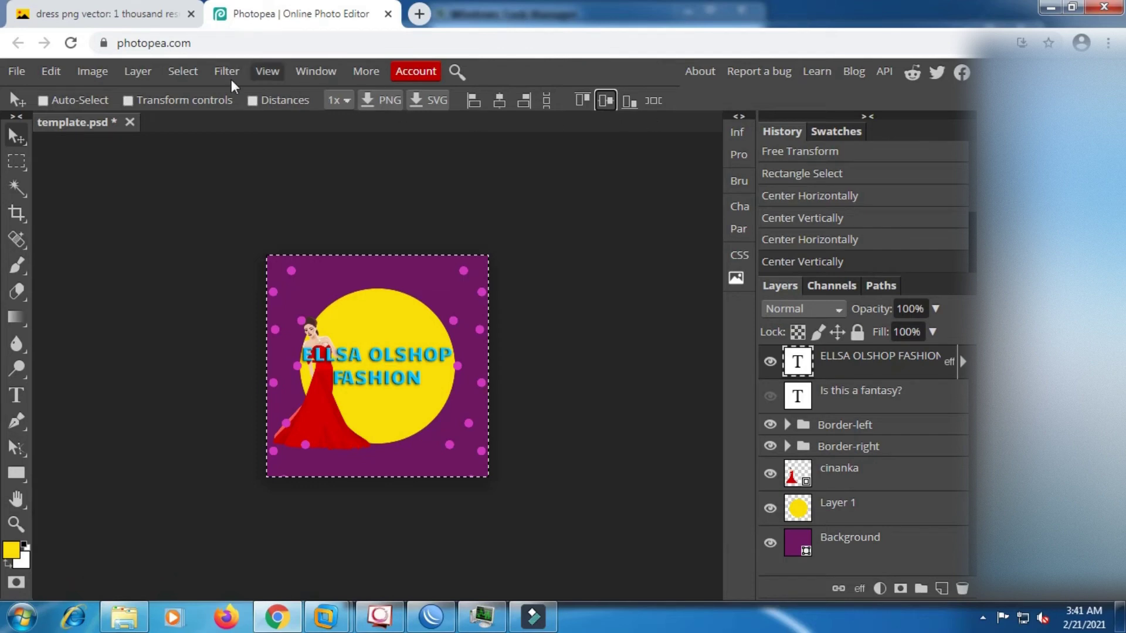
left_click(177, 71)
left_click(203, 123)
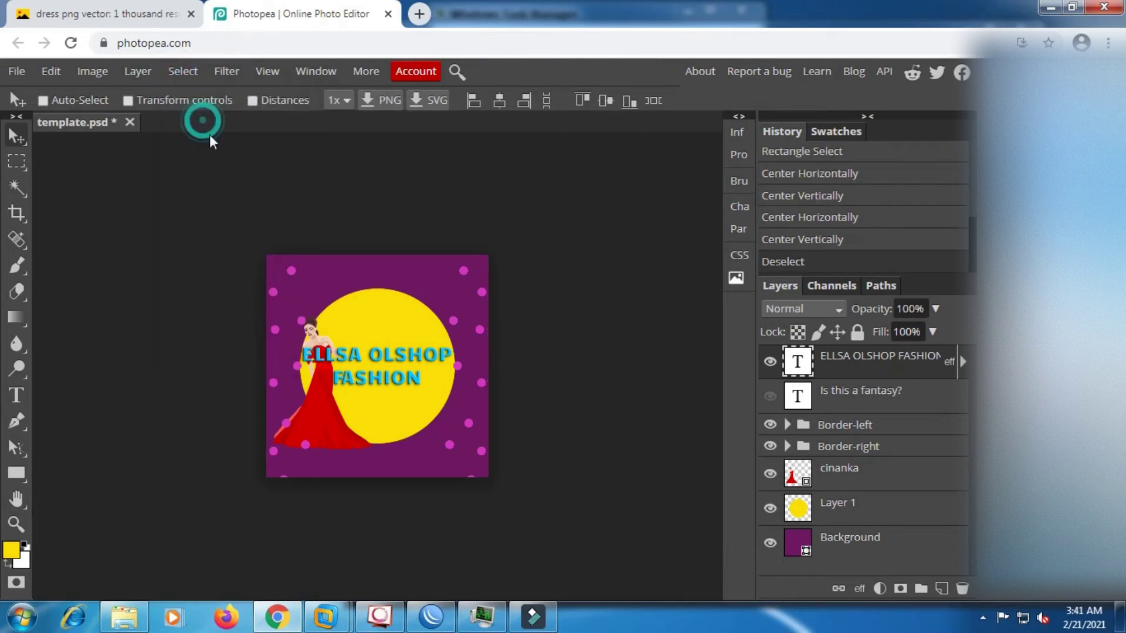
- Move the cinanka gown image to the middle of the yellow circle, with the dress hem slightly past the circle's lower edge
key("ctrl+plus")
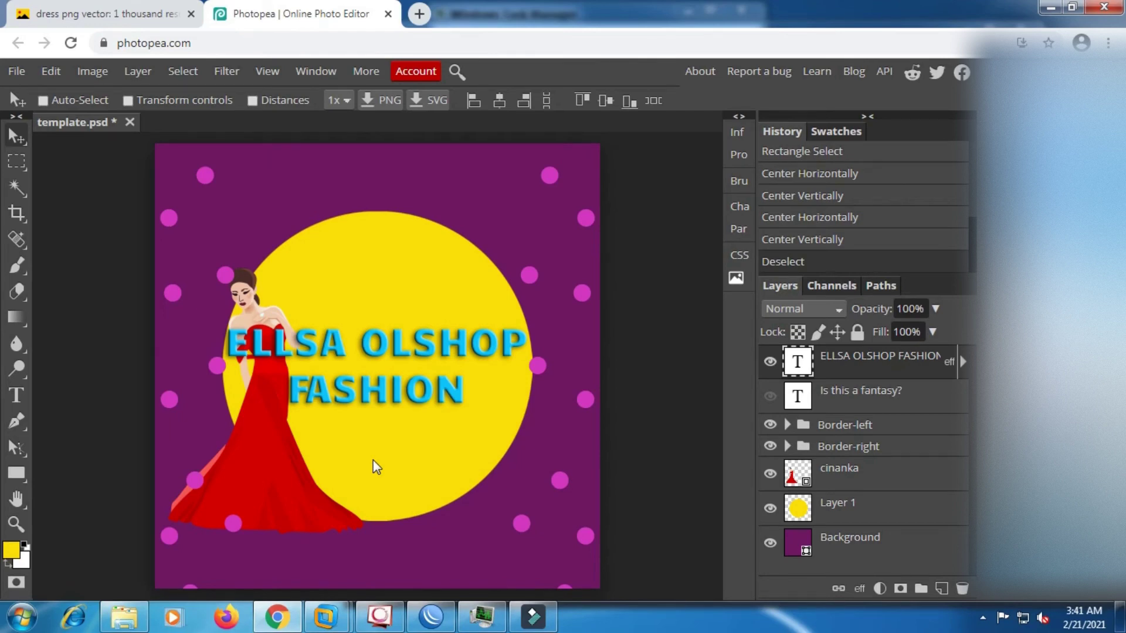
key("ctrl+minus")
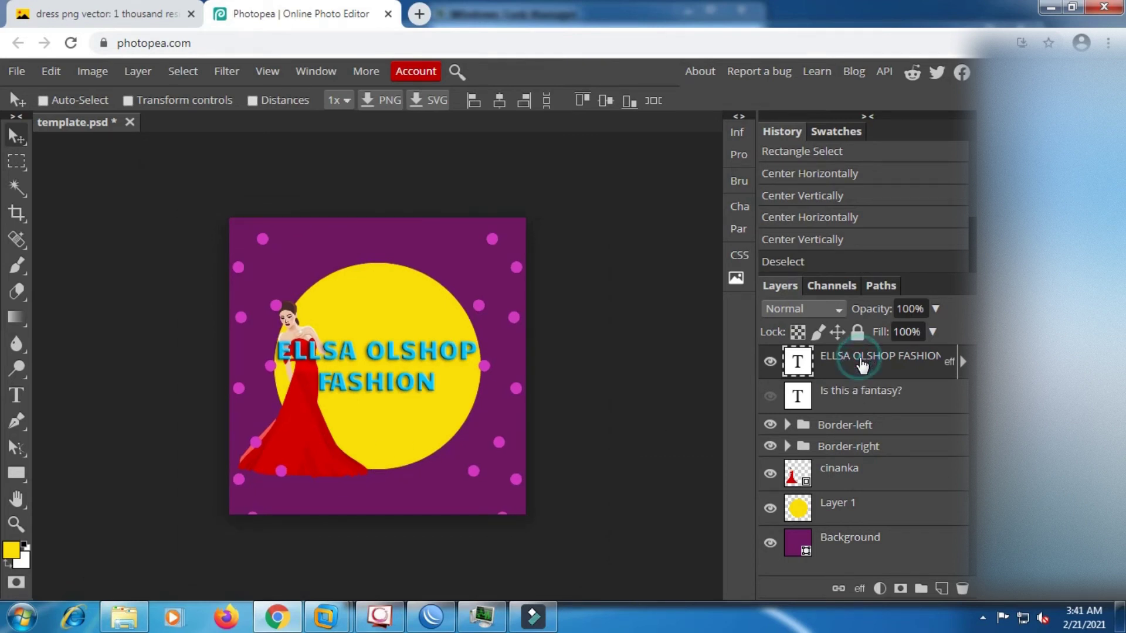
left_click(838, 486)
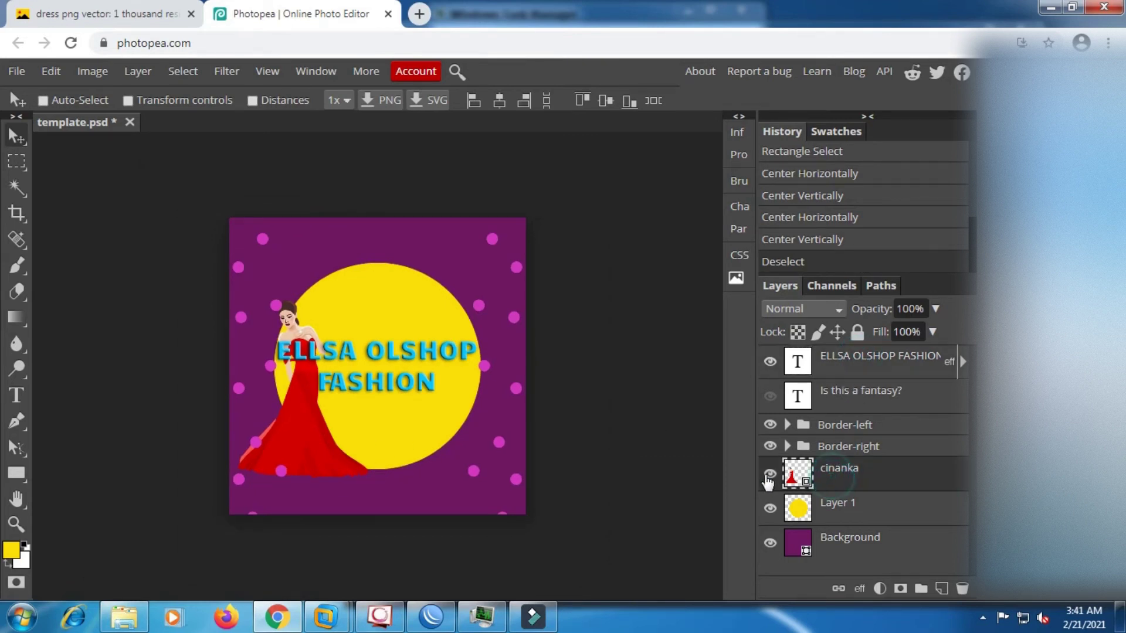
left_click(16, 139)
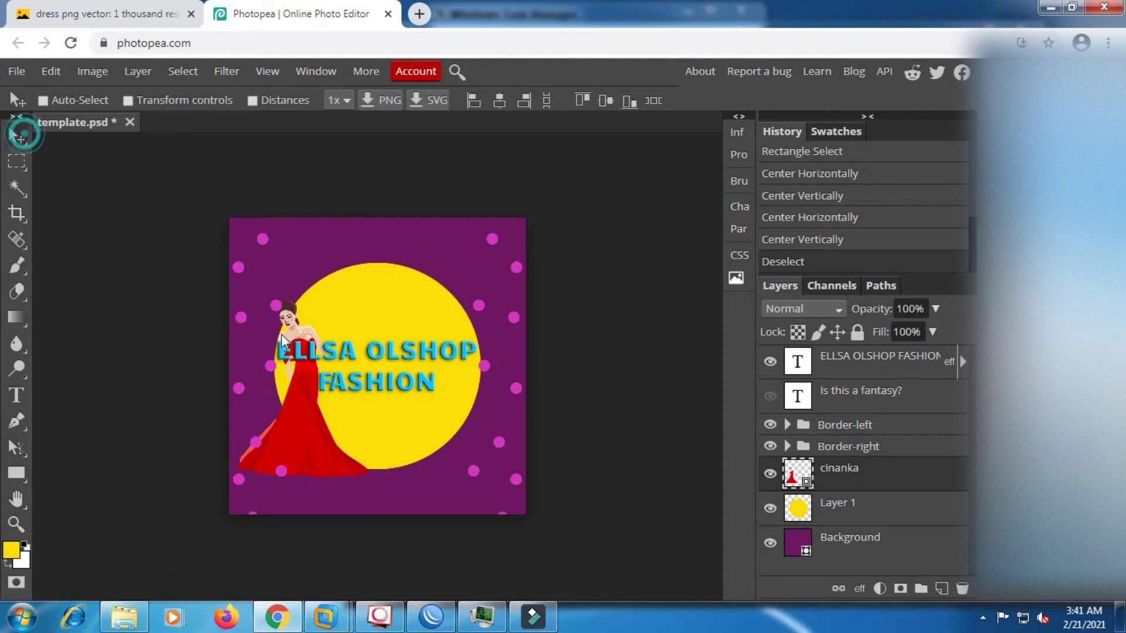
left_click(310, 395)
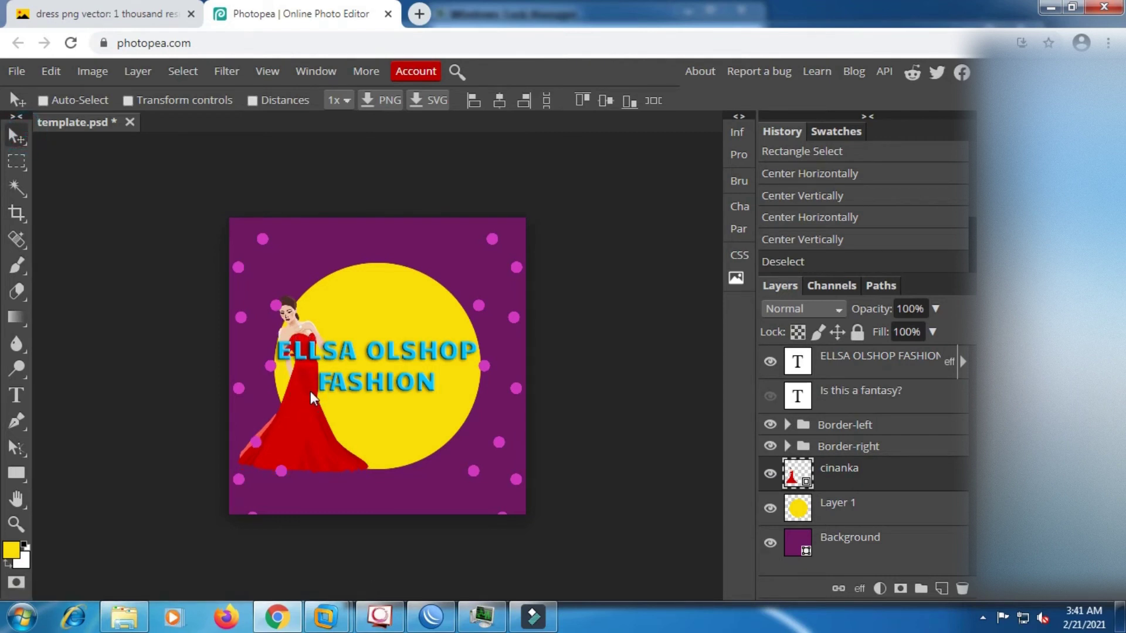
left_click_drag(311, 391, 385, 389)
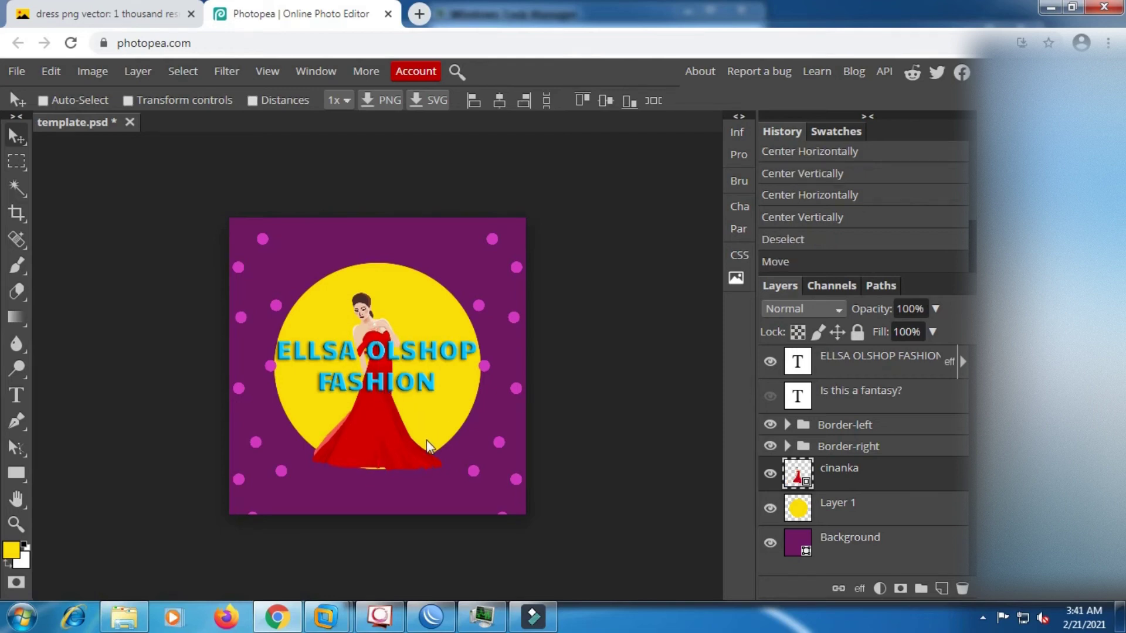
left_click_drag(399, 446, 399, 449)
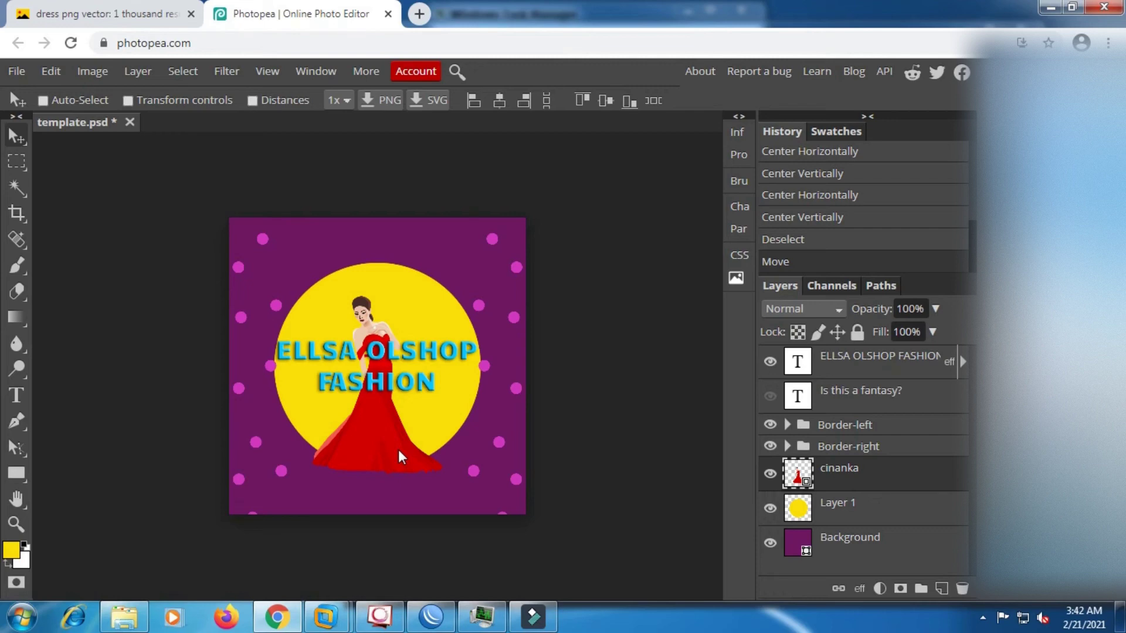
- Clip the cinanka gown layer to the yellow circle layer below it with a clipping mask and check it by toggling its visibility
scroll(388, 409, "up", 3)
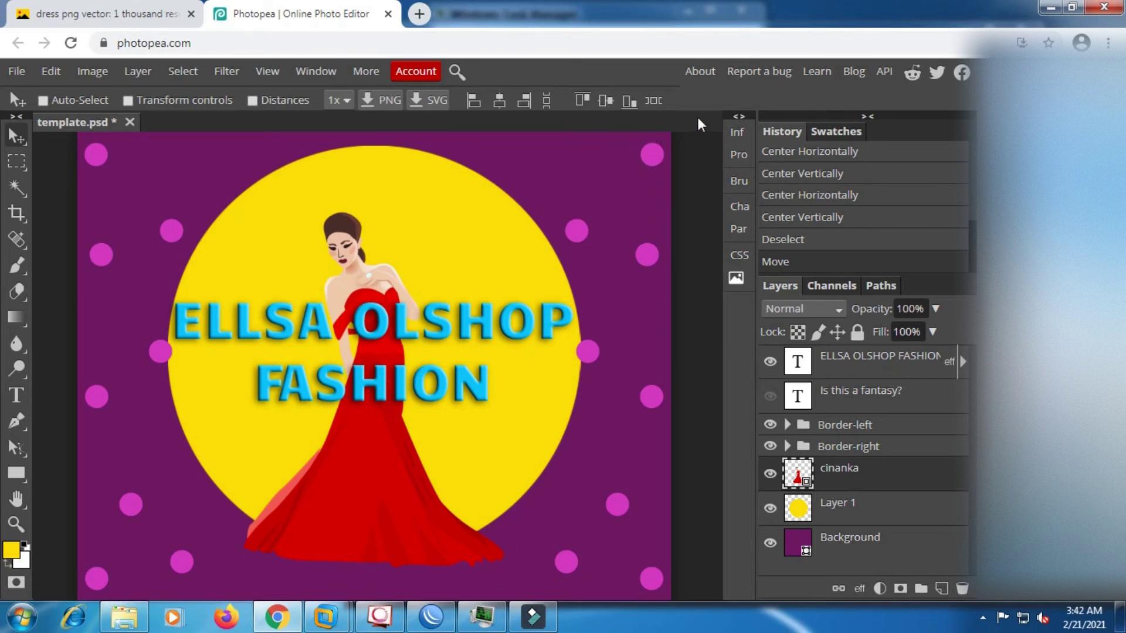
scroll(520, 195, "down", 2)
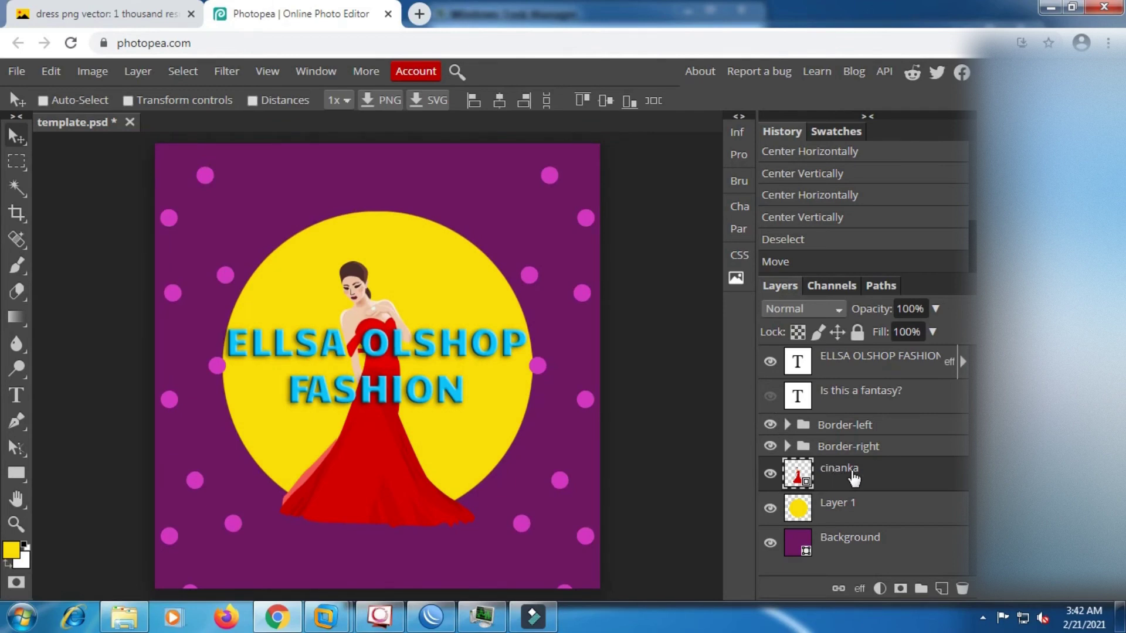
right_click(853, 480)
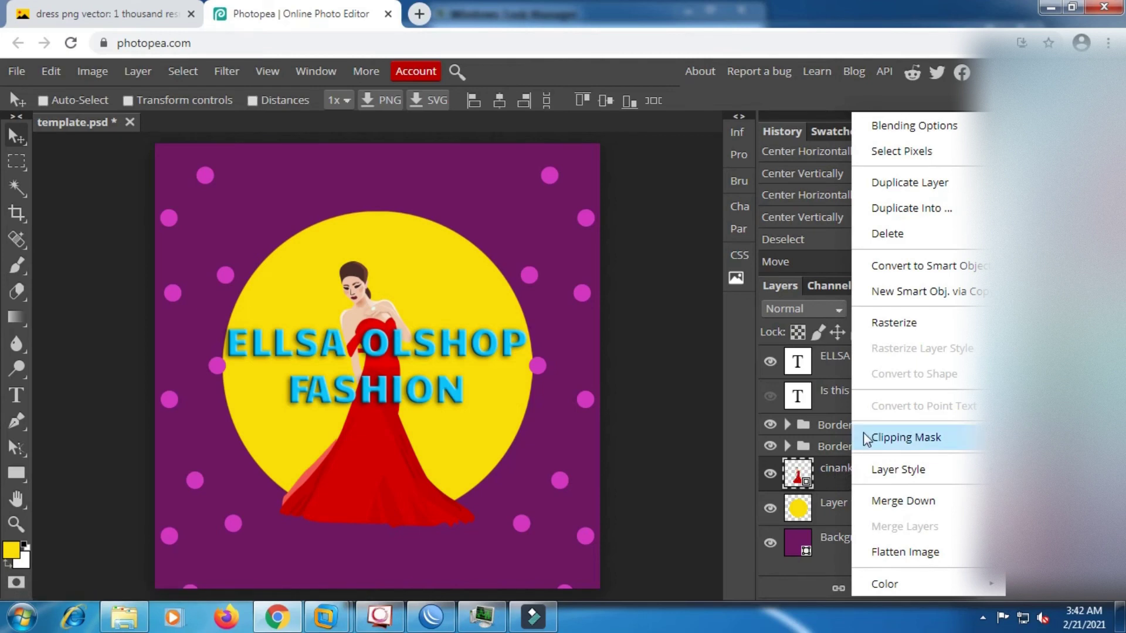
left_click(885, 441)
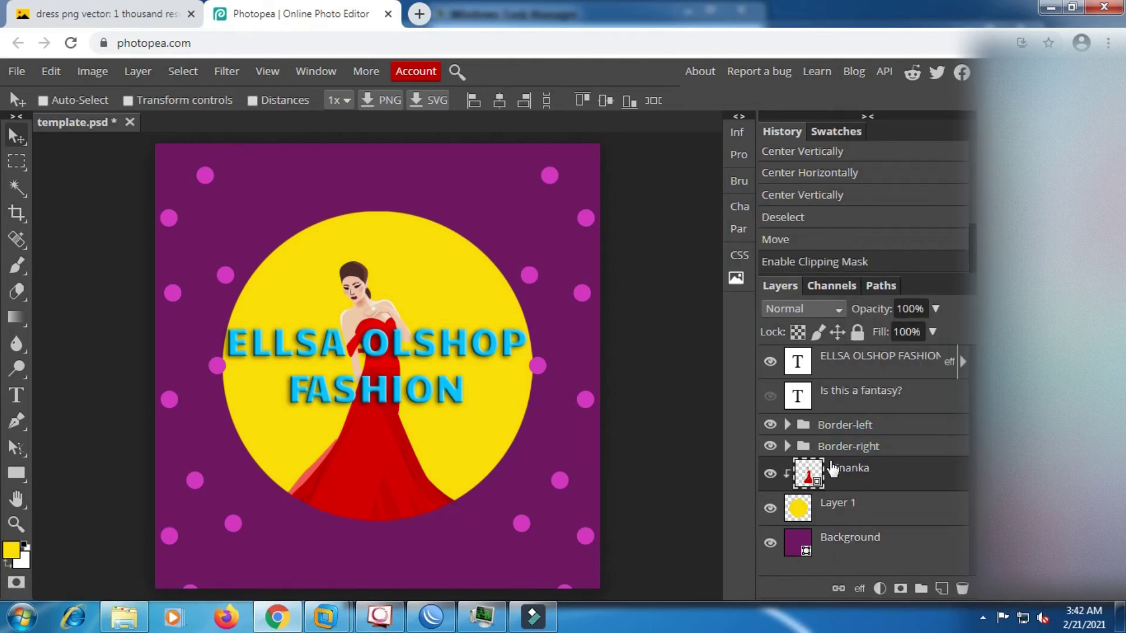
left_click(770, 474)
left_click(770, 474)
- Export the finished design as a JPG at 100% quality and save it
key("ctrl+minus")
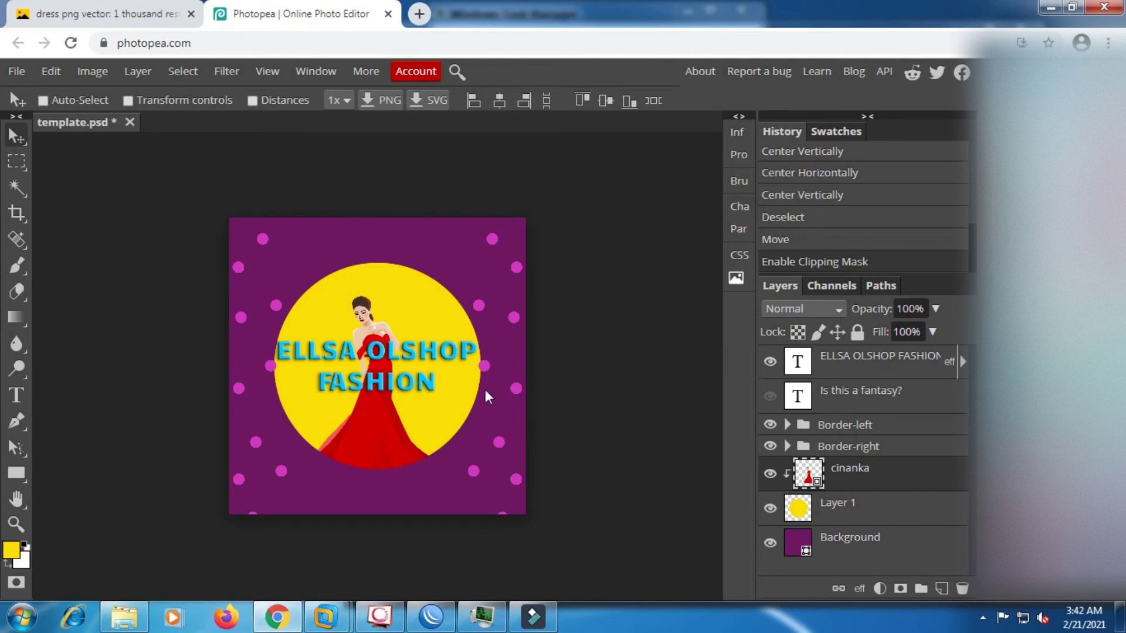
key("ctrl+plus")
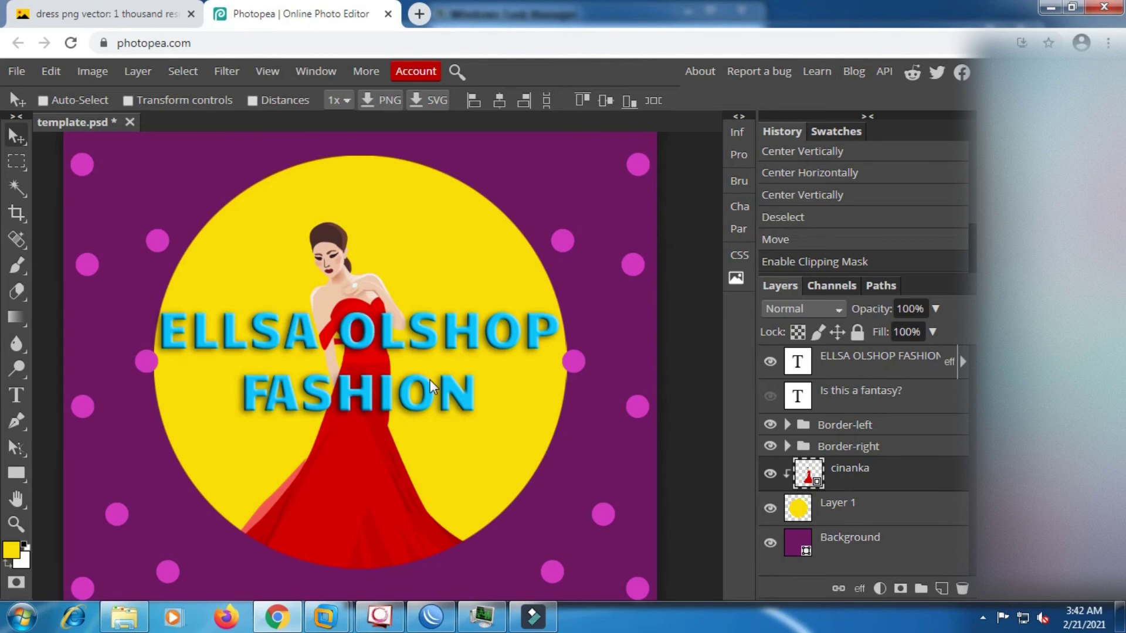
scroll(430, 379, "down", 2)
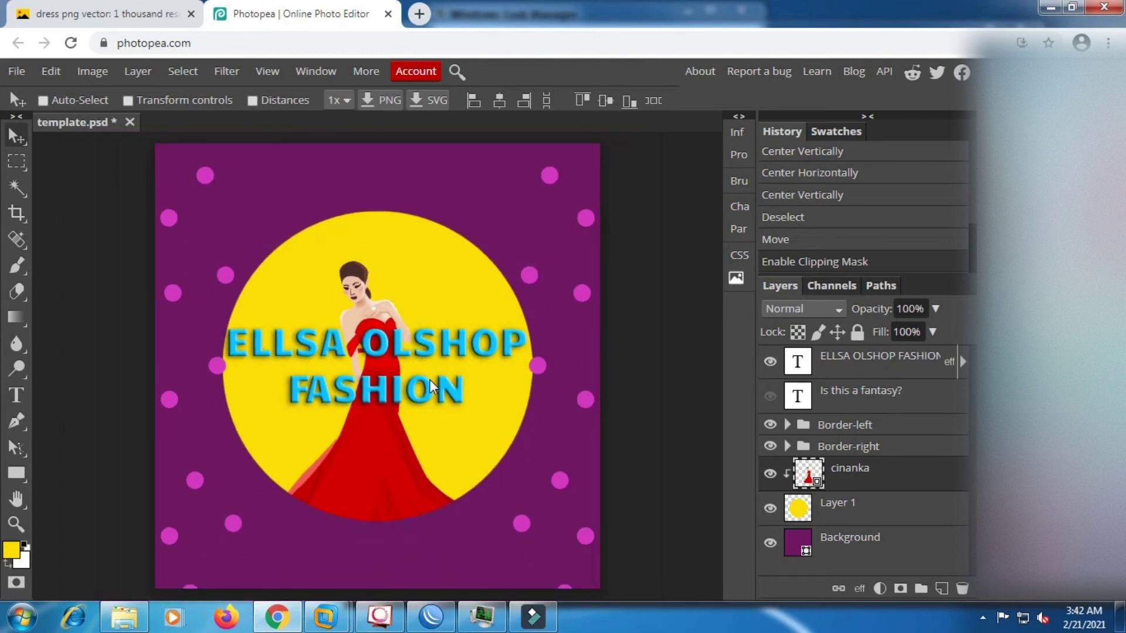
scroll(430, 380, "down", 1)
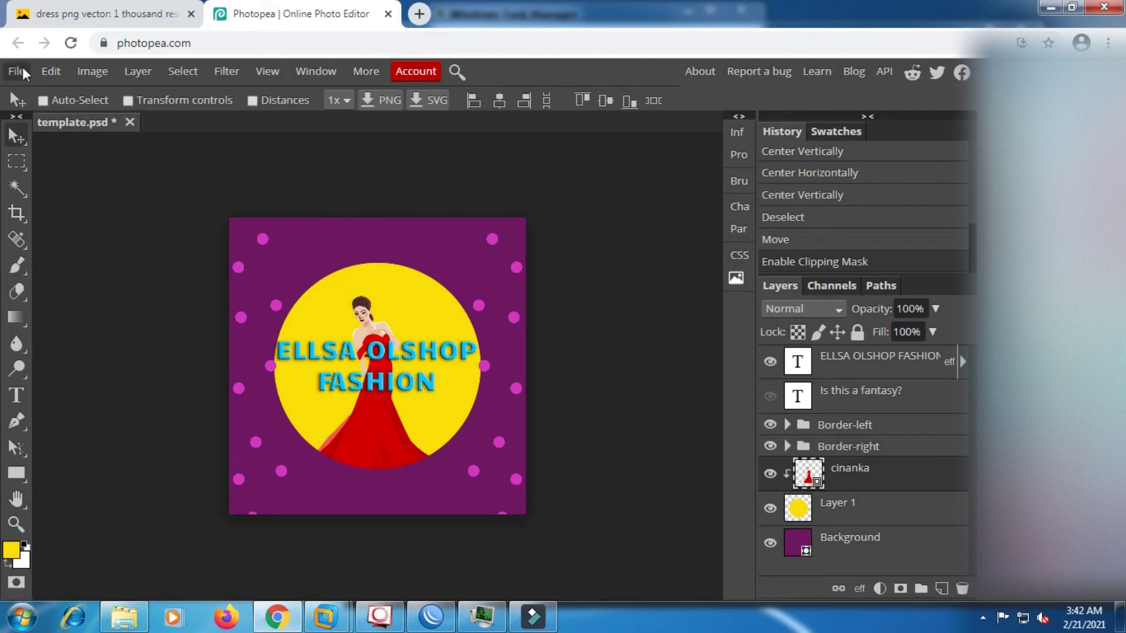
left_click(22, 73)
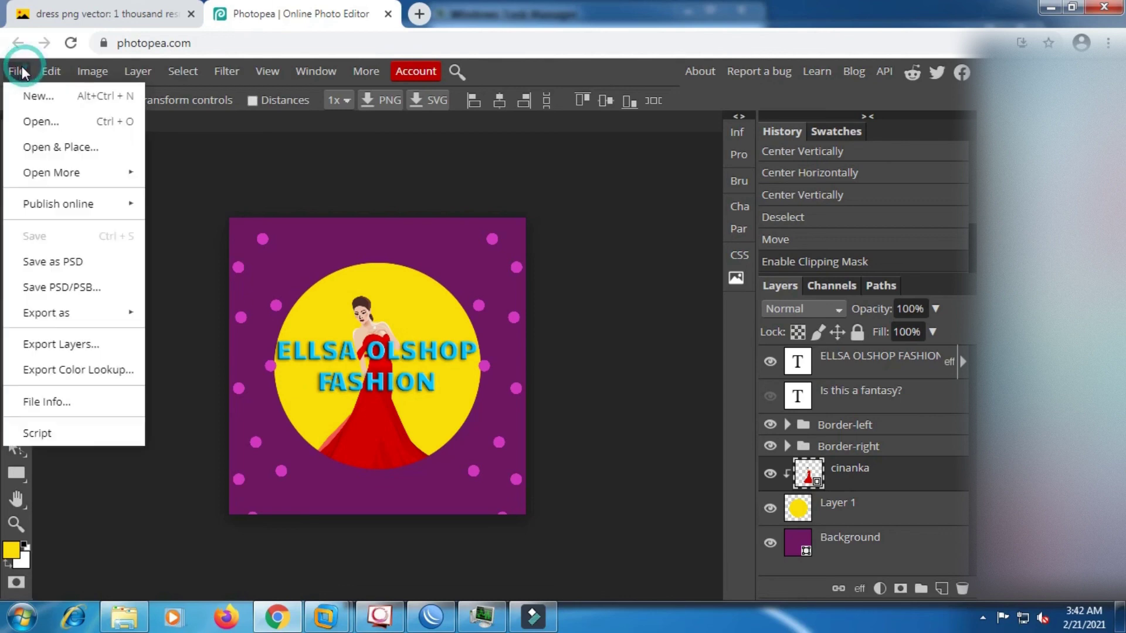
mouse_move(72, 320)
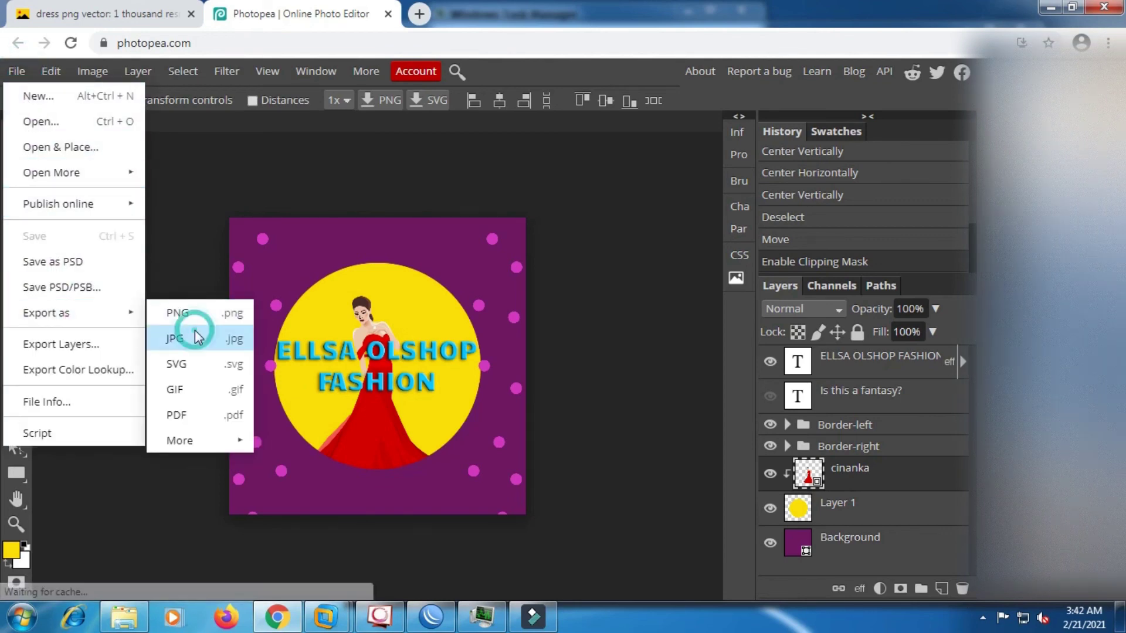
left_click(195, 331)
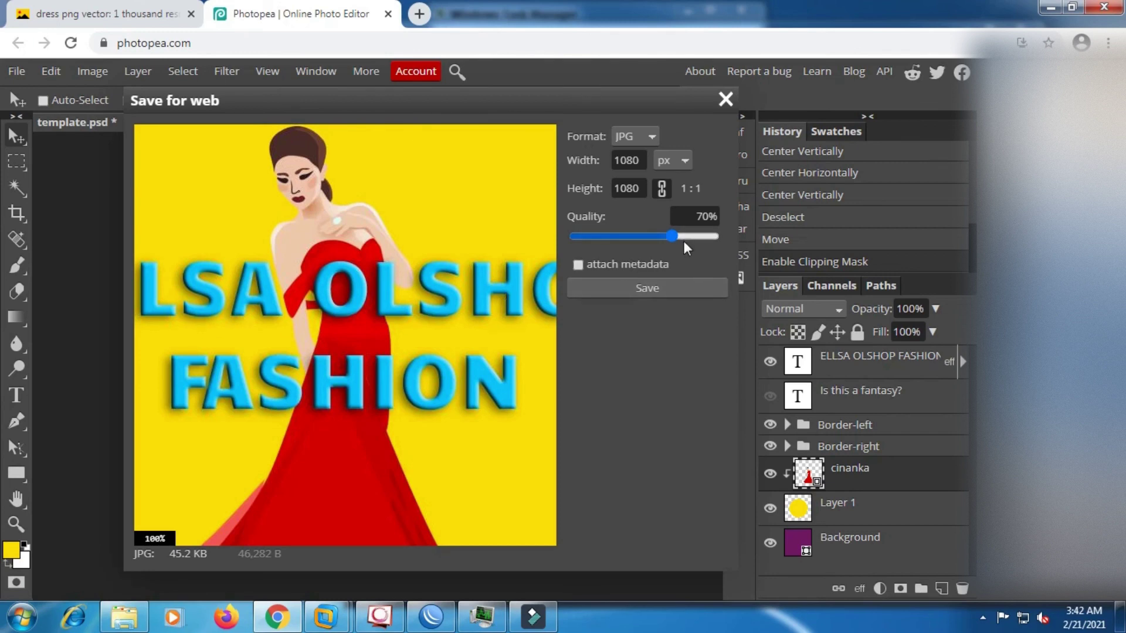
left_click_drag(677, 231, 724, 233)
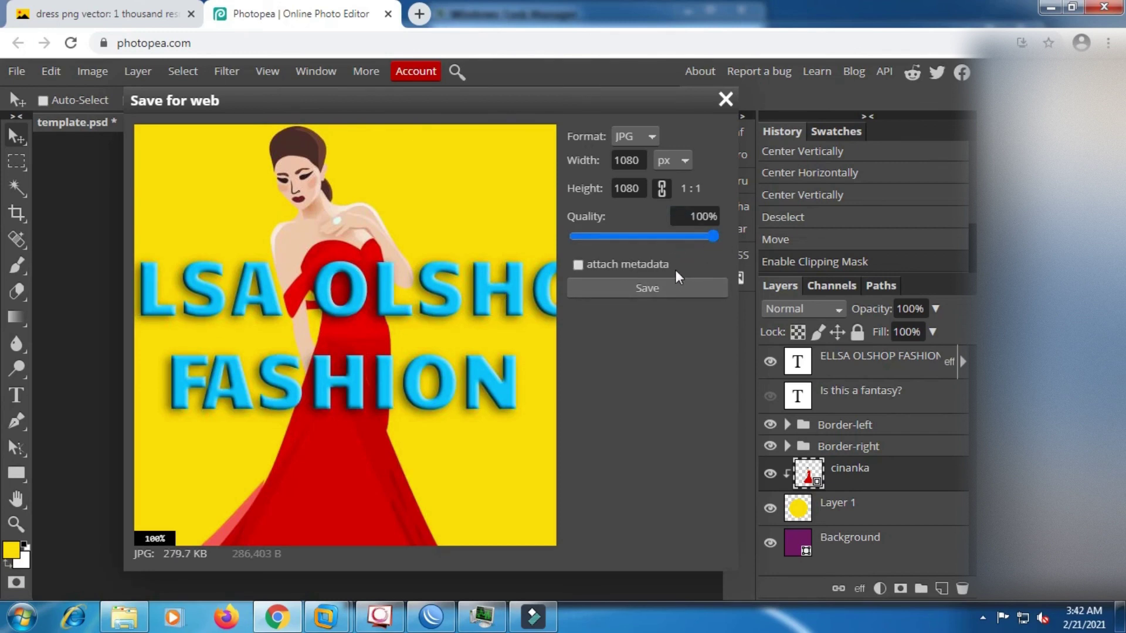
left_click(647, 287)
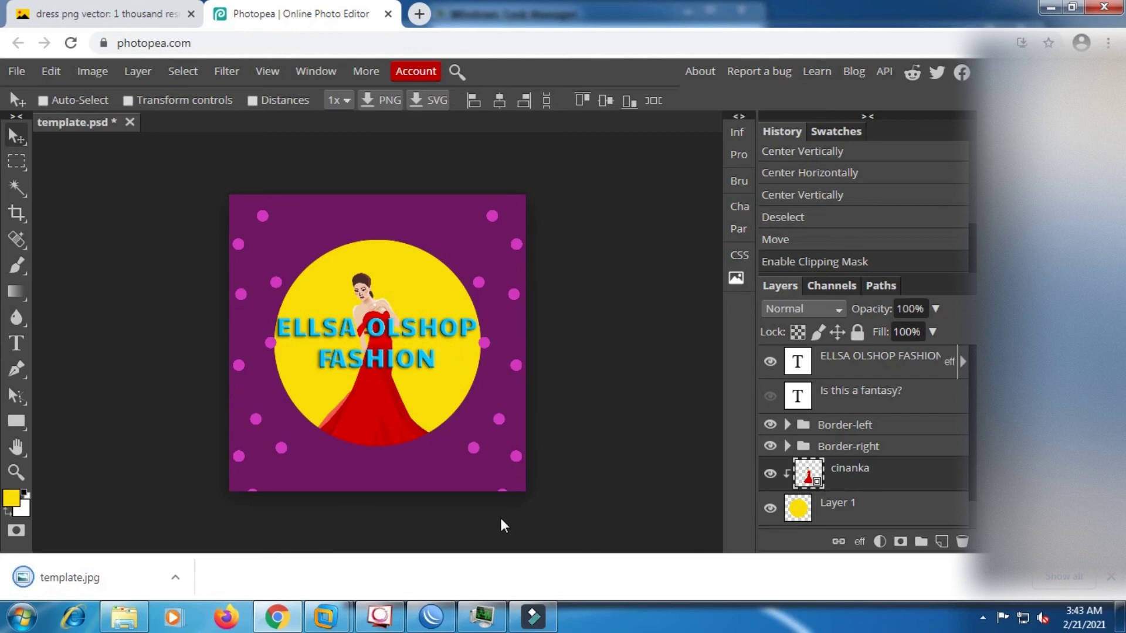
- Open the downloaded template.jpg in Windows Photo Viewer and view it in a maximized window
left_click(26, 581)
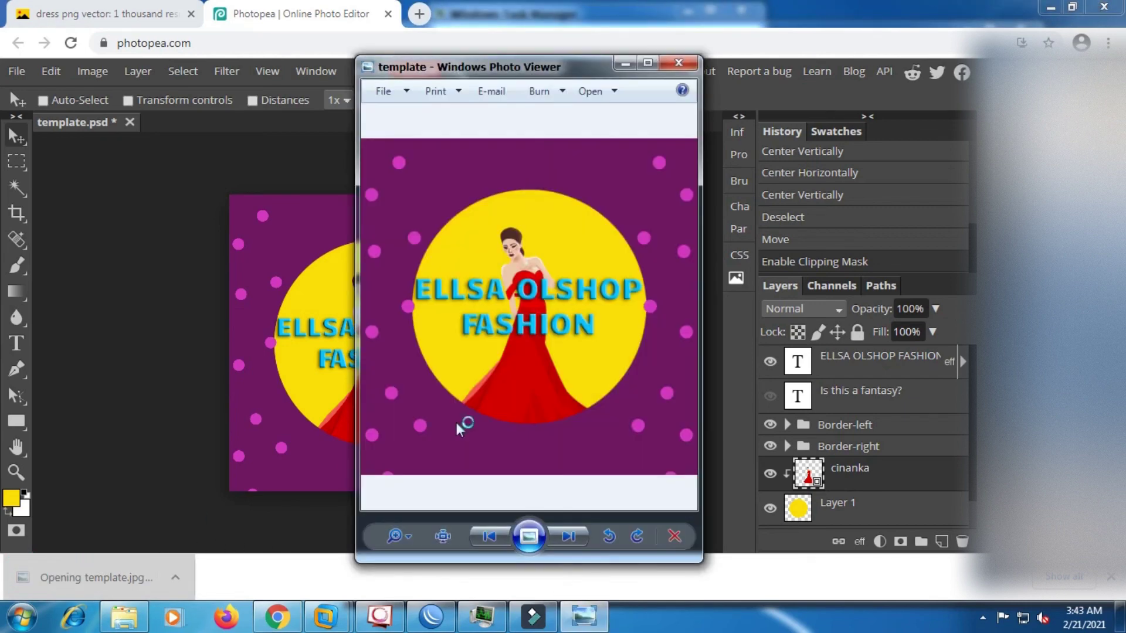
left_click(648, 64)
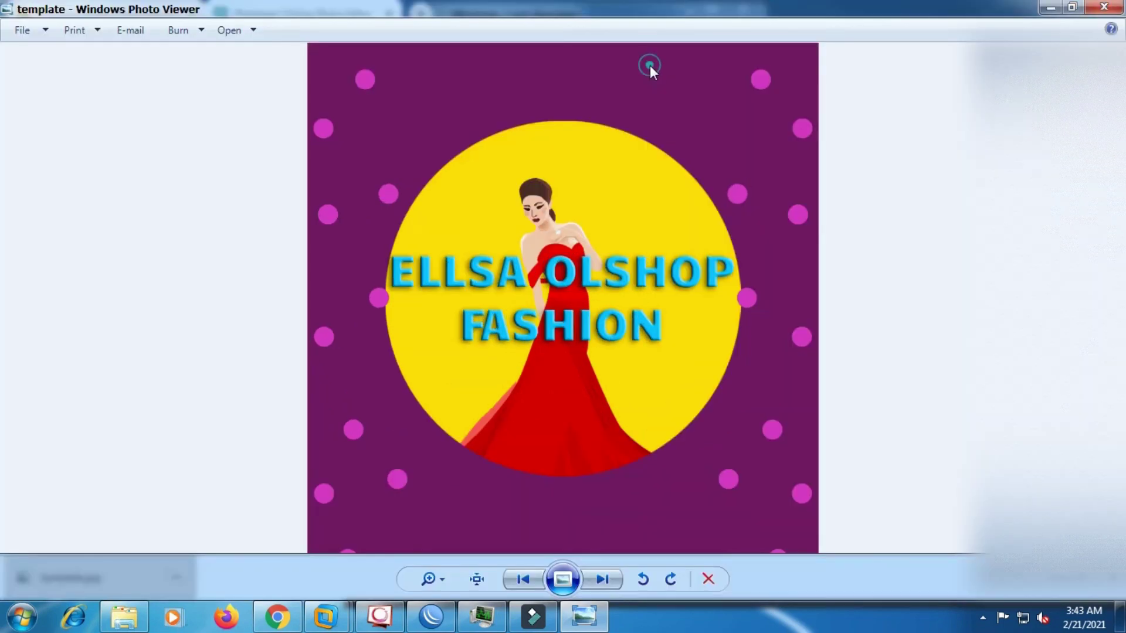